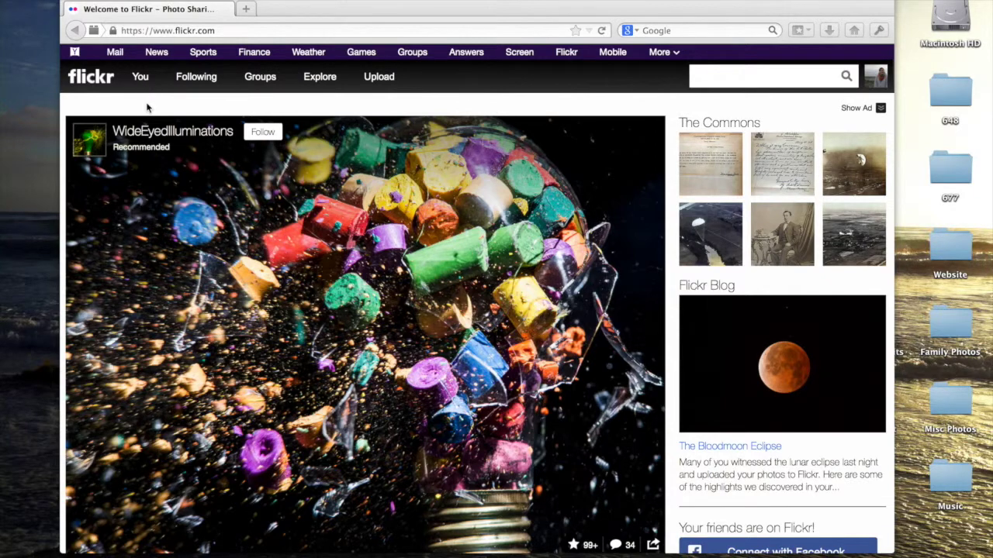
- Open the photostream, check the existing Gap of Dunloe set under Sets, and go to the upload page
{"action": "mouse_move", "coordinate": [140, 79]}
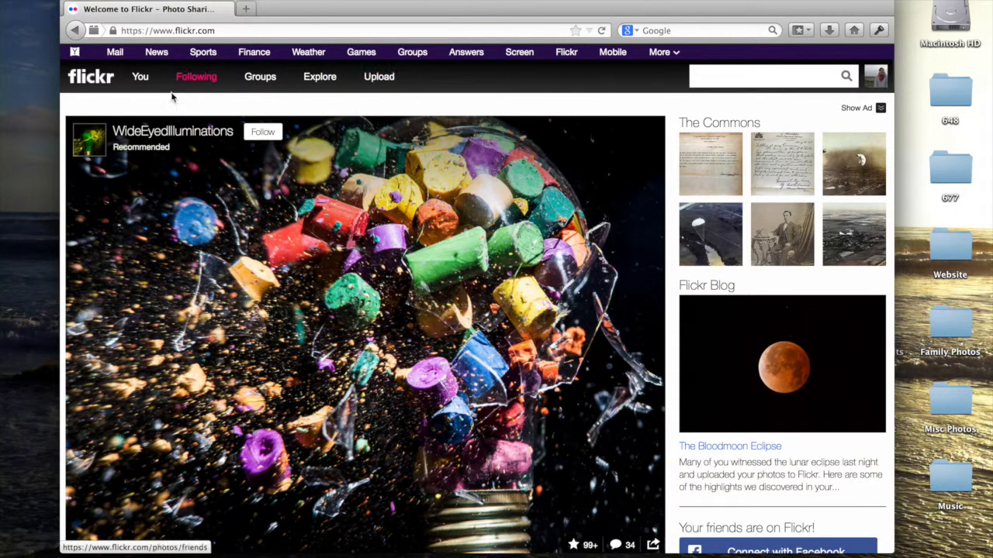
{"action": "left_click", "coordinate": [140, 78]}
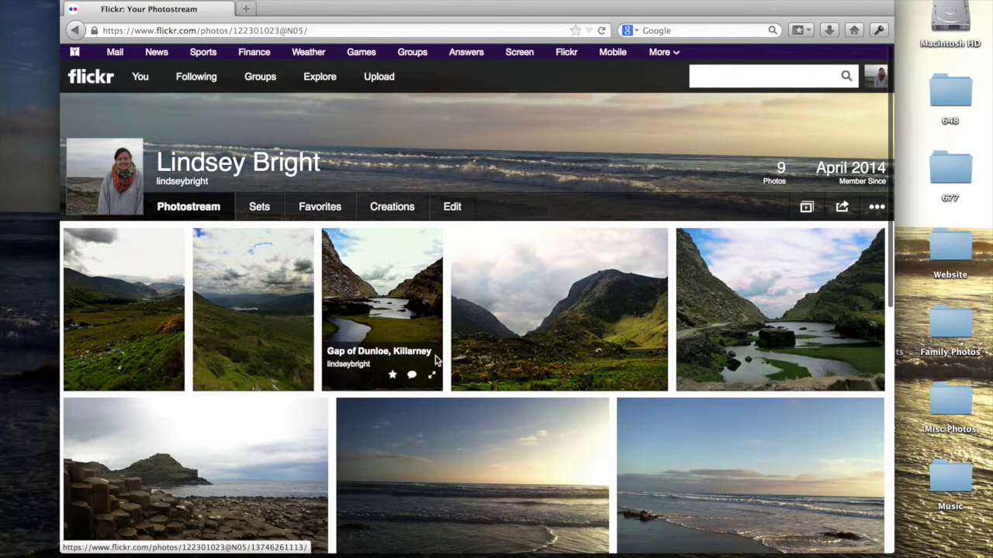
{"action": "left_click", "coordinate": [259, 207]}
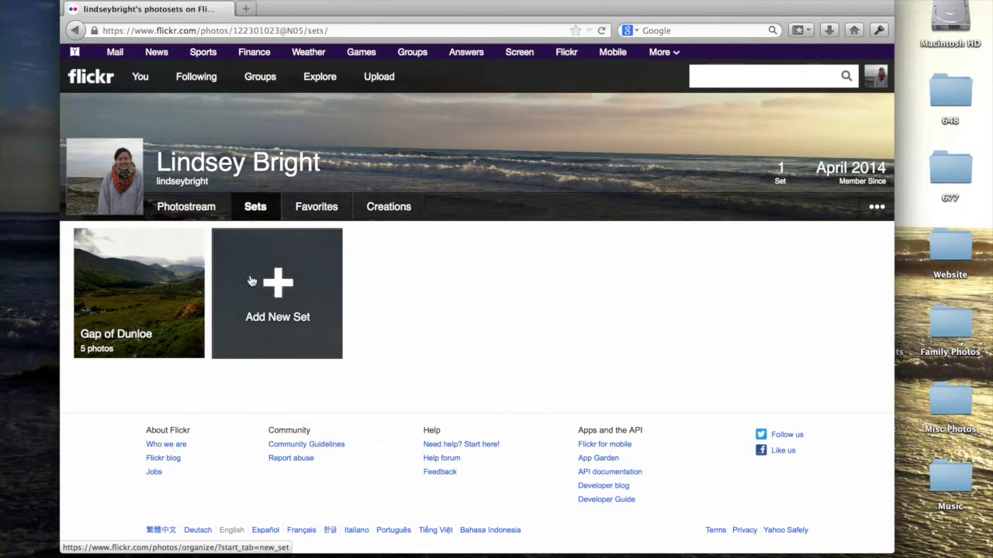
{"action": "left_click", "coordinate": [186, 208]}
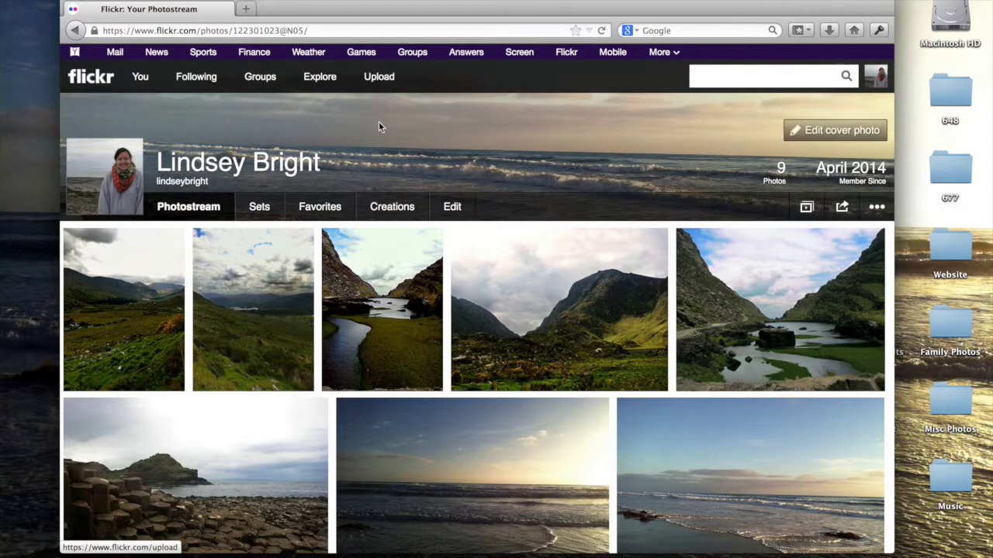
{"action": "left_click", "coordinate": [379, 76]}
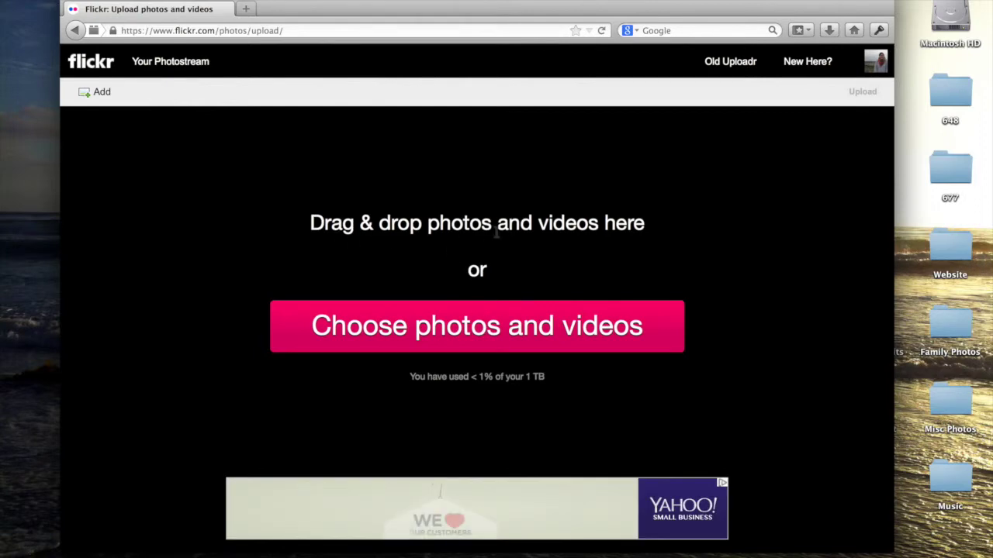
- Browse for photos and navigate to the Family Photos > To Upload folder
{"action": "left_click_drag", "start_coordinate": [310, 222], "coordinate": [492, 223]}
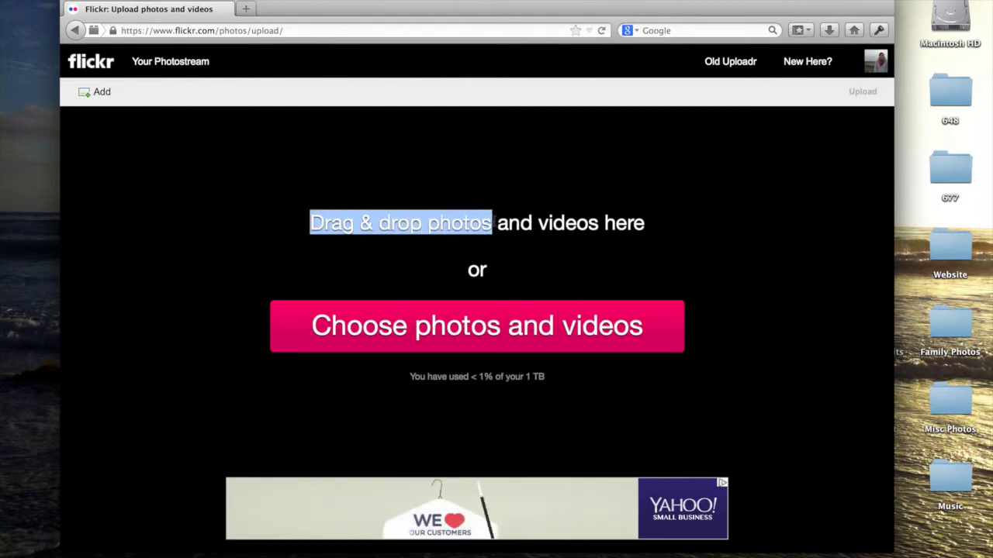
{"action": "left_click", "coordinate": [455, 261]}
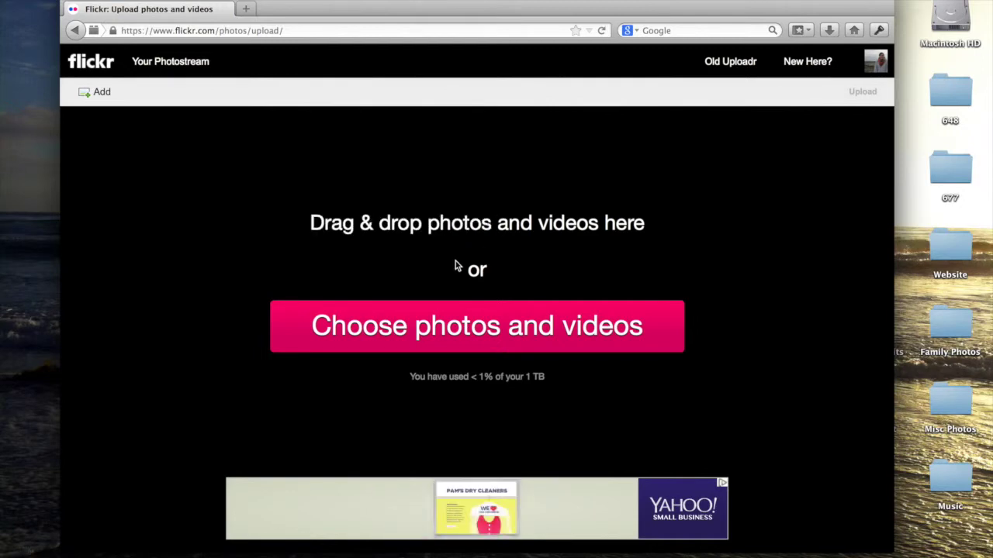
{"action": "left_click", "coordinate": [480, 331]}
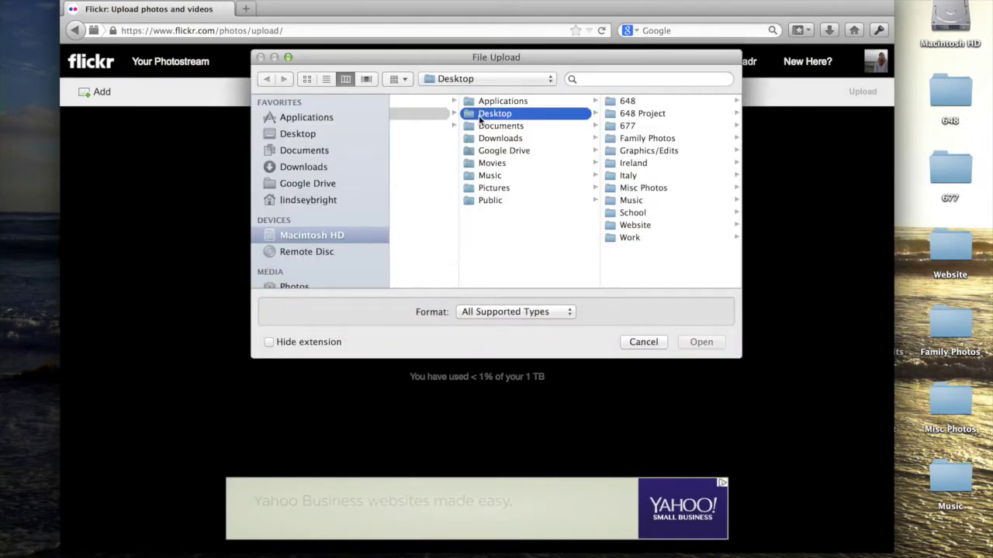
{"action": "left_click", "coordinate": [623, 140]}
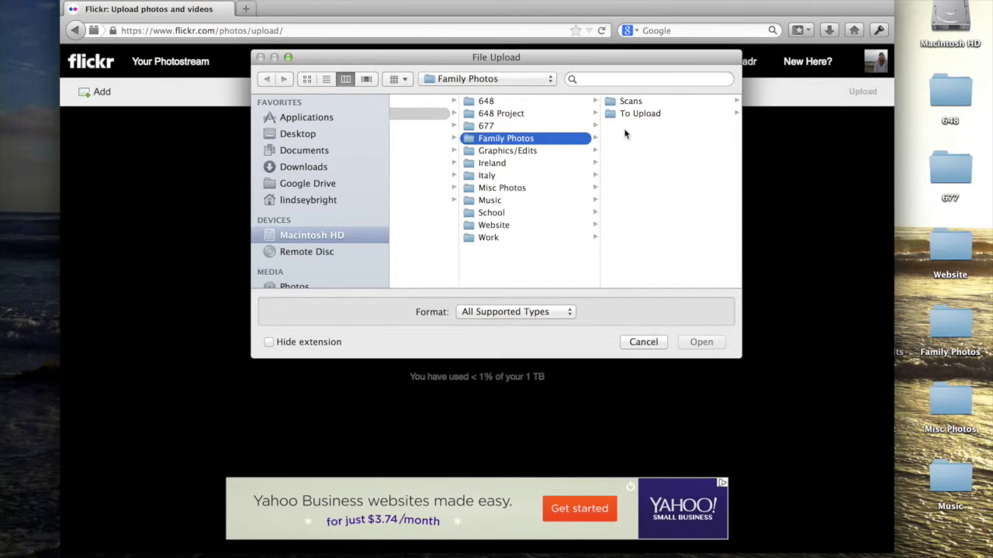
{"action": "left_click", "coordinate": [623, 114]}
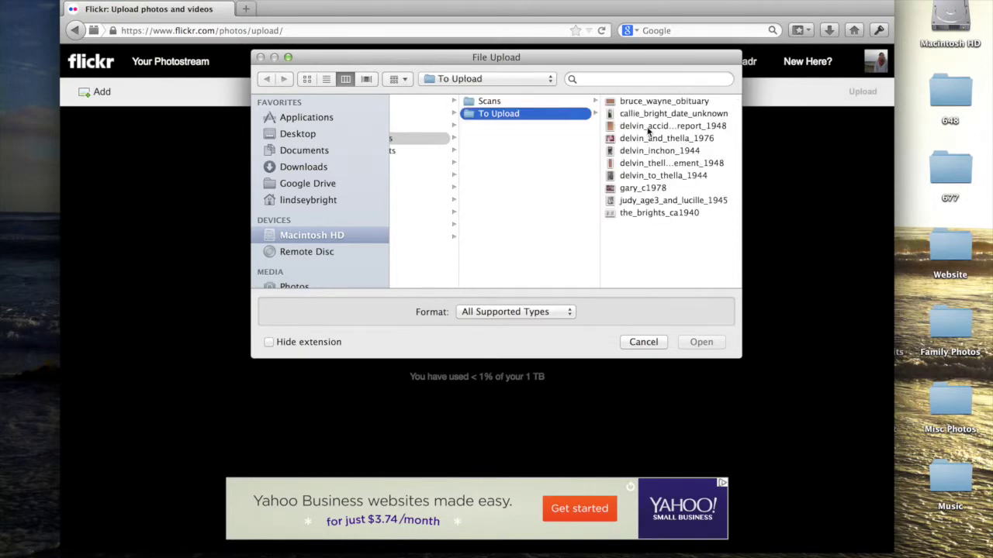
- Load delvin_inchon_1944, delvin_to_thella_1944 and judy_age3_and_lucille_1945 into the uploader
{"action": "left_click", "coordinate": [621, 126]}
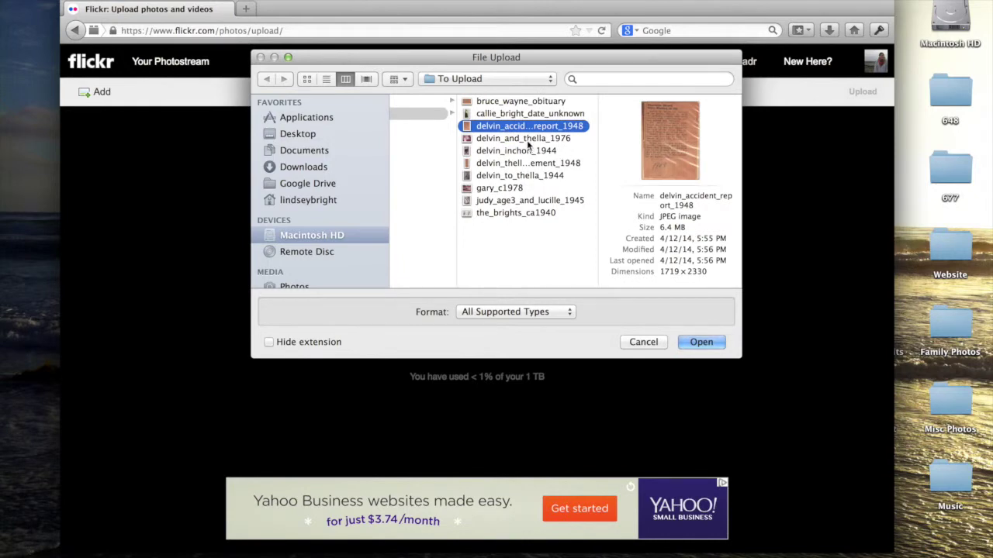
{"action": "left_click", "coordinate": [531, 140]}
{"action": "left_click", "coordinate": [528, 151]}
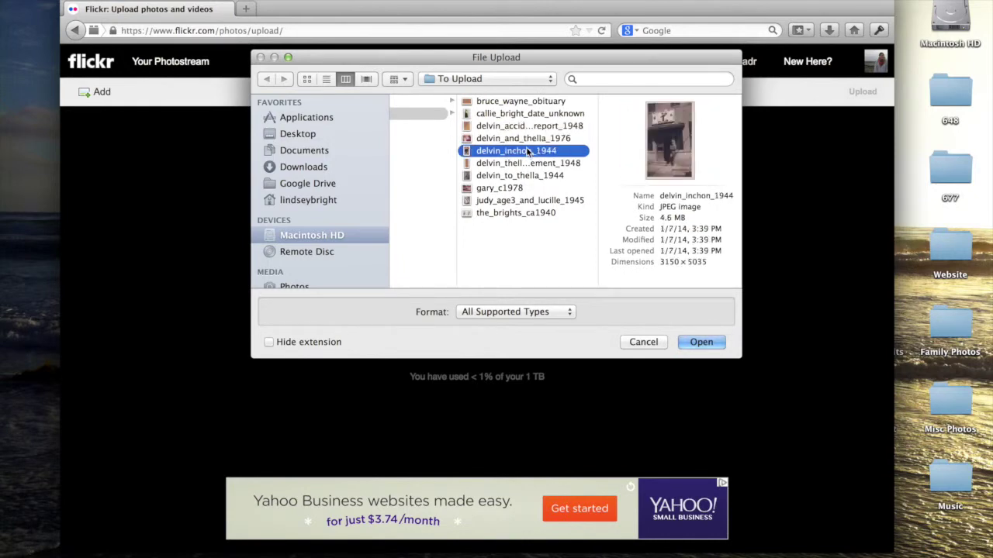
{"action": "left_click", "coordinate": [517, 177], "text": "super"}
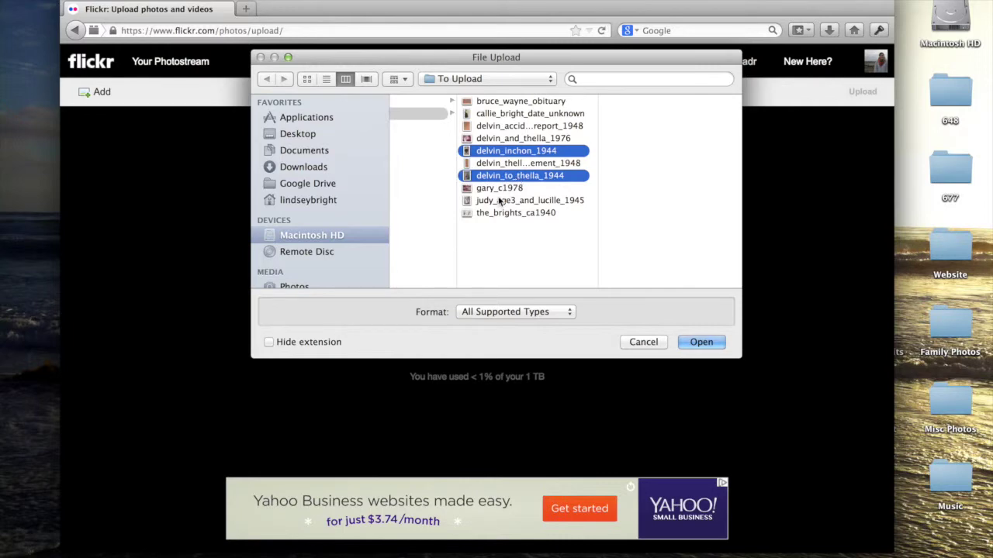
{"action": "left_click", "coordinate": [499, 201], "text": "super"}
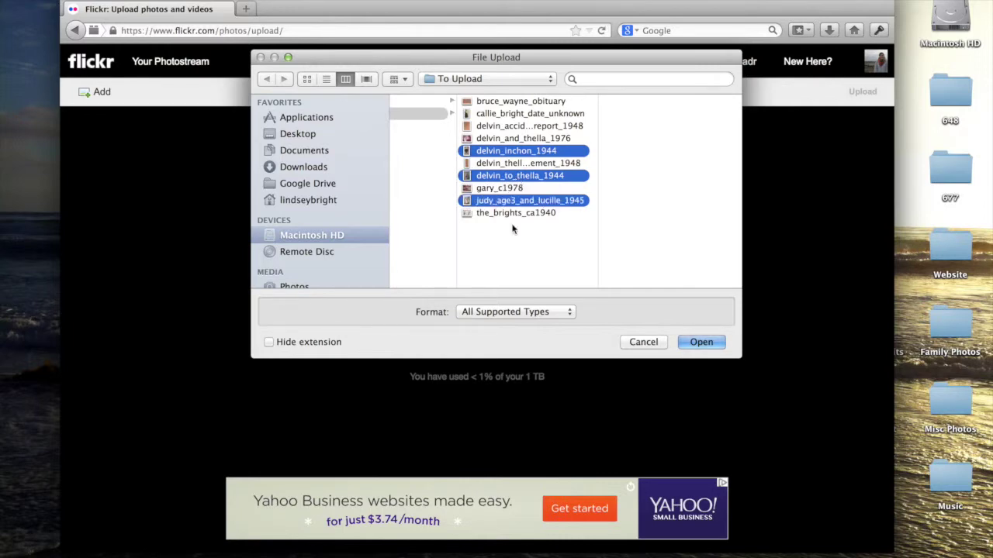
{"action": "left_click", "coordinate": [686, 344]}
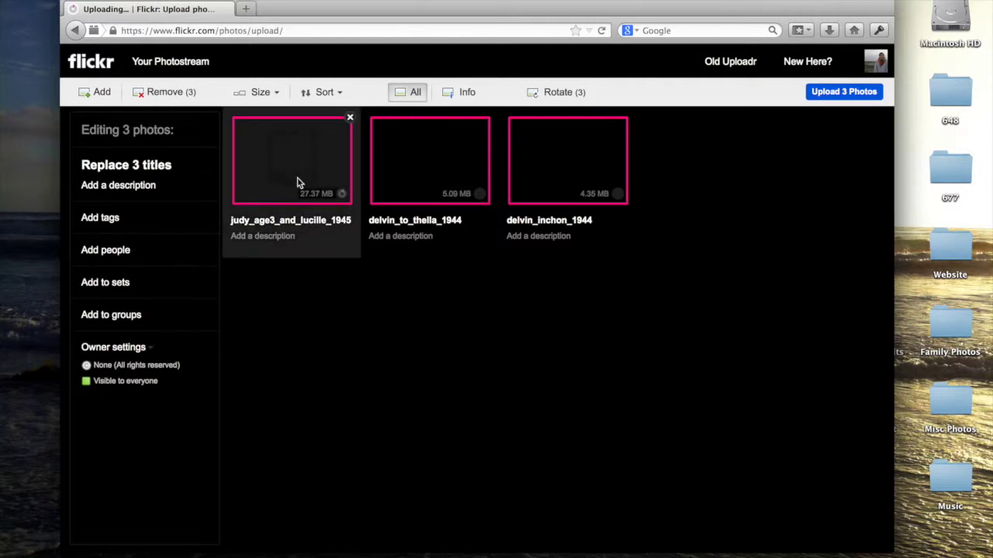
{"action": "left_click", "coordinate": [293, 272]}
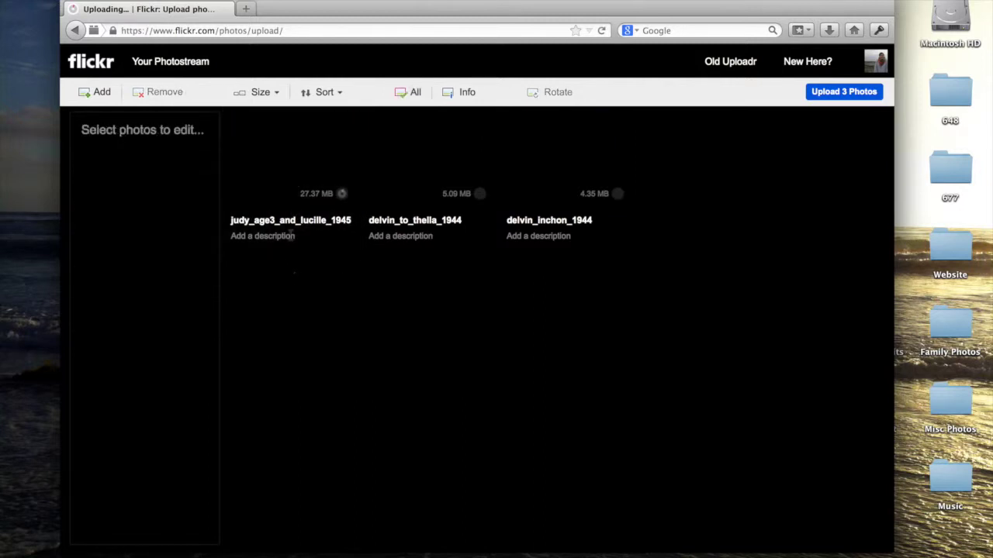
- Title the first photo 'Aunt Lucille and Cousin Judy, circa 1945'
{"action": "left_click", "coordinate": [277, 186]}
{"action": "left_click", "coordinate": [280, 220]}
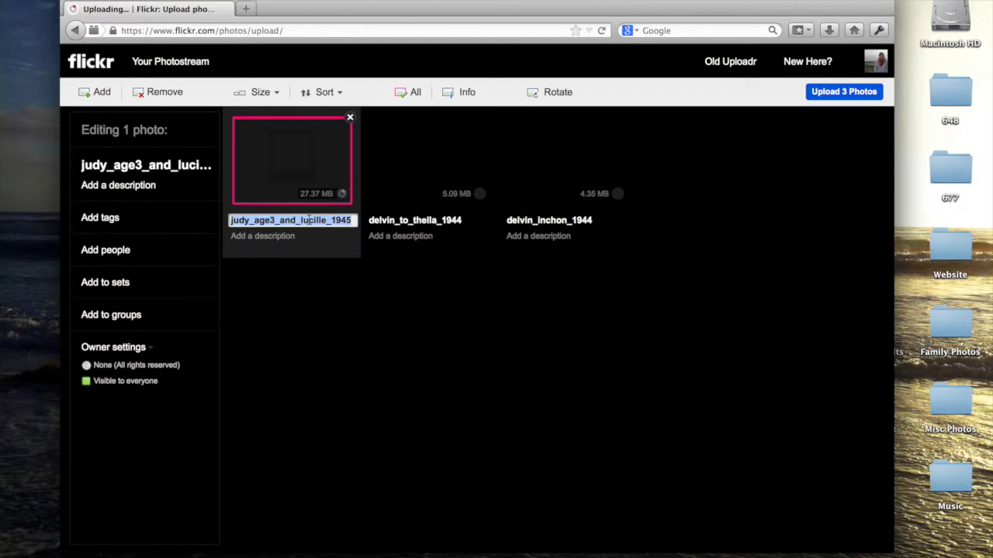
{"action": "type", "text": "Aunt L"}
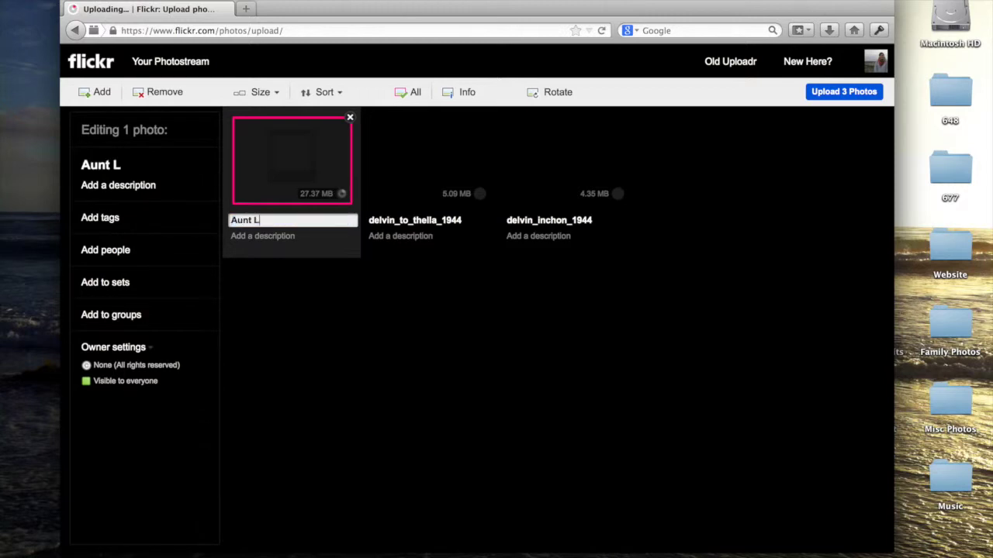
{"action": "type", "text": "ucille and COusi"}
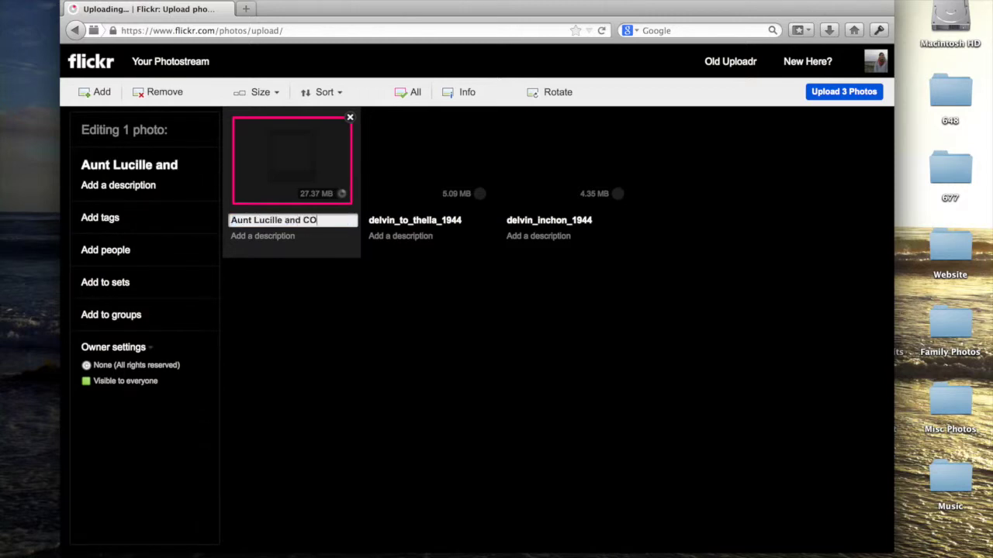
{"action": "key", "text": "BackSpace"}
{"action": "key", "text": "BackSpace"}
{"action": "key", "text": "BackSpace"}
{"action": "key", "text": "BackSpace"}
{"action": "type", "text": "ousin Judy,"}
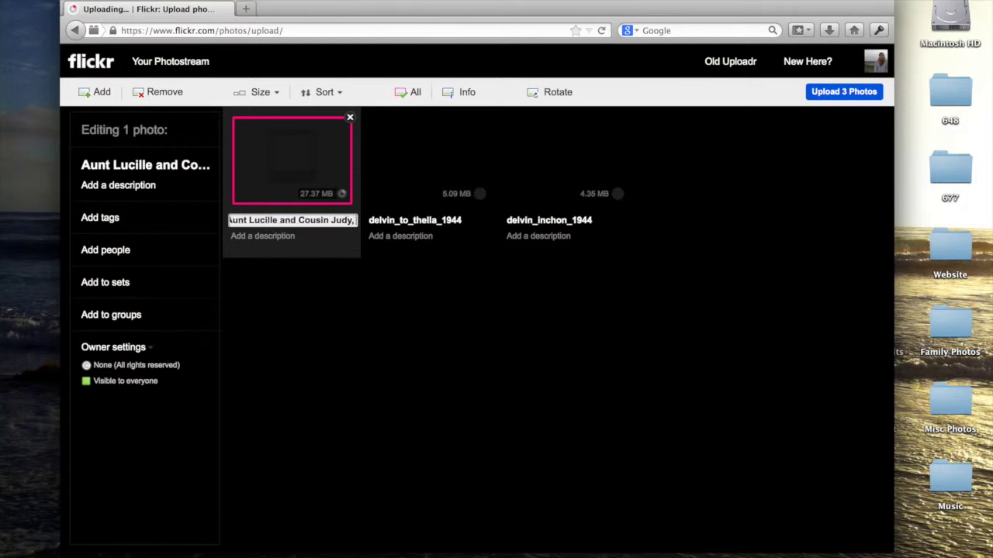
{"action": "type", "text": " circa"}
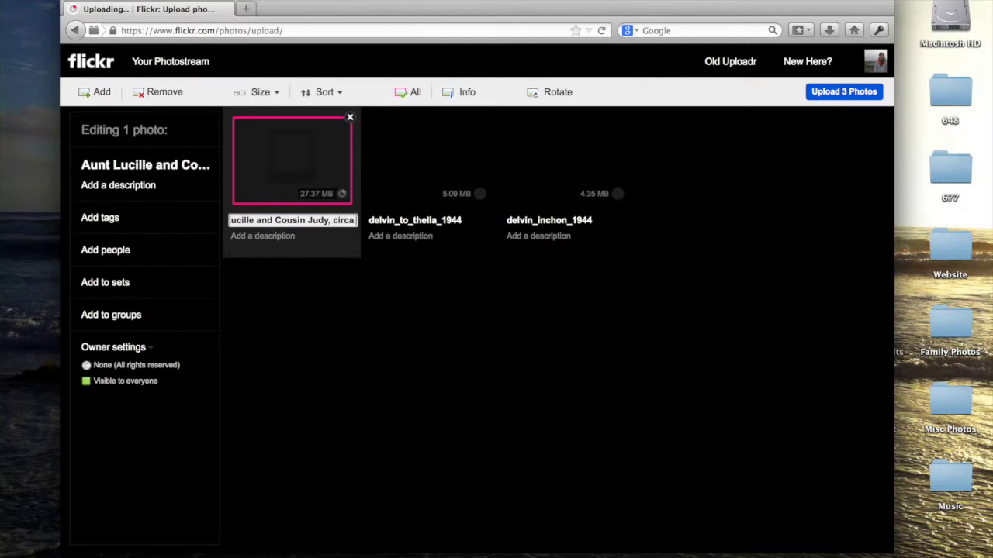
{"action": "type", "text": " 1945"}
- Caption it as a scanned photograph of a mother and her daughter, age 3-4
{"action": "left_click", "coordinate": [268, 237]}
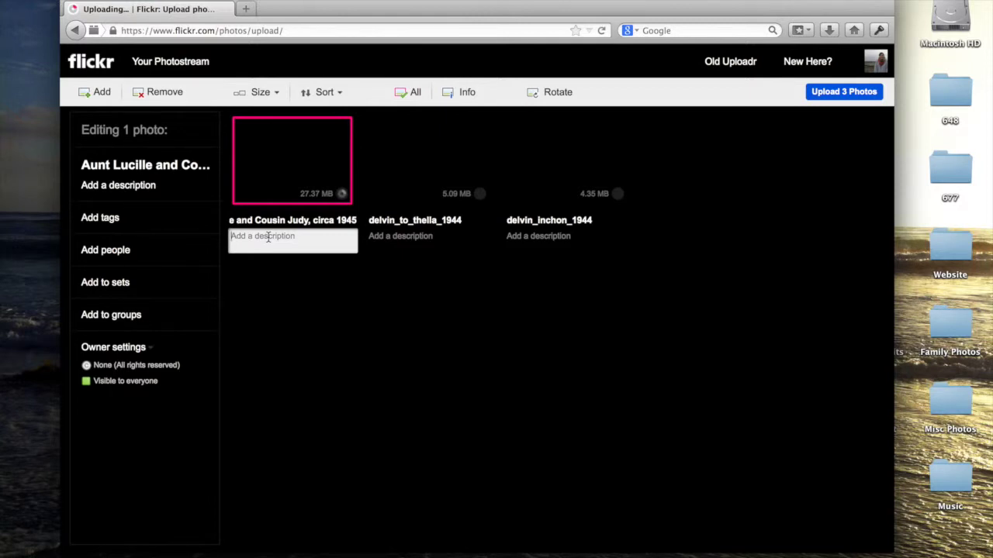
{"action": "type", "text": "Scanned pho"}
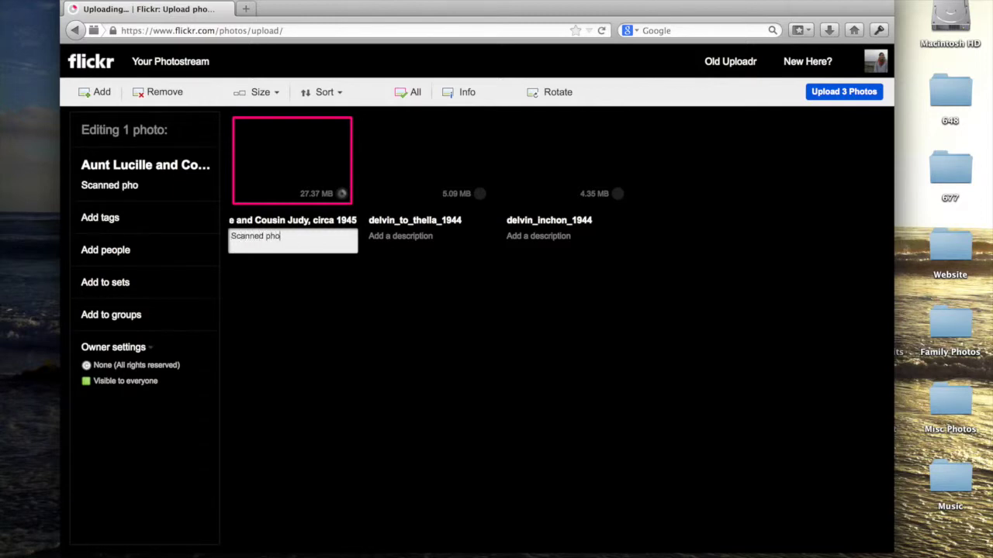
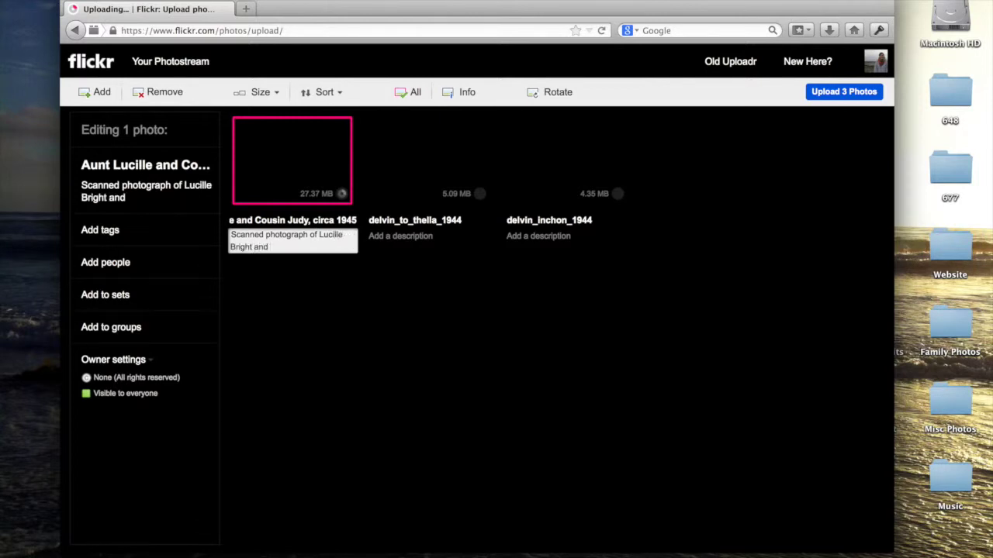
{"action": "type", "text": "her daughter Jud"}
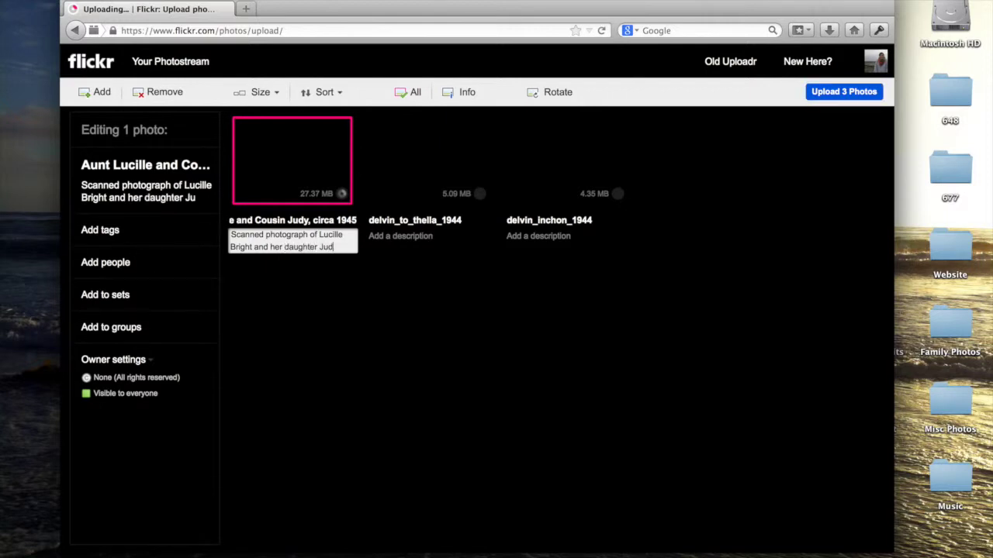
{"action": "type", "text": "y, age 3"}
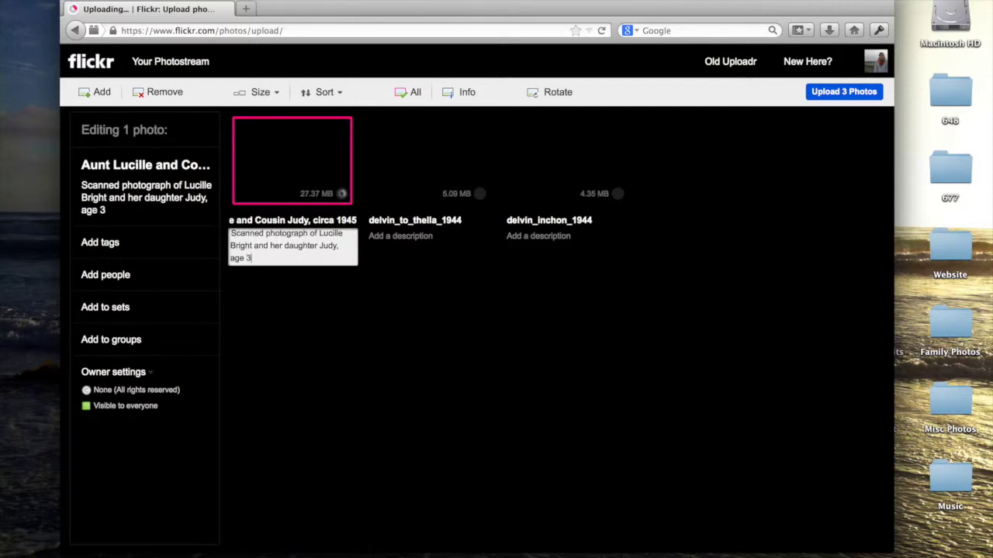
{"action": "type", "text": "-4."}
{"action": "left_click", "coordinate": [348, 291]}
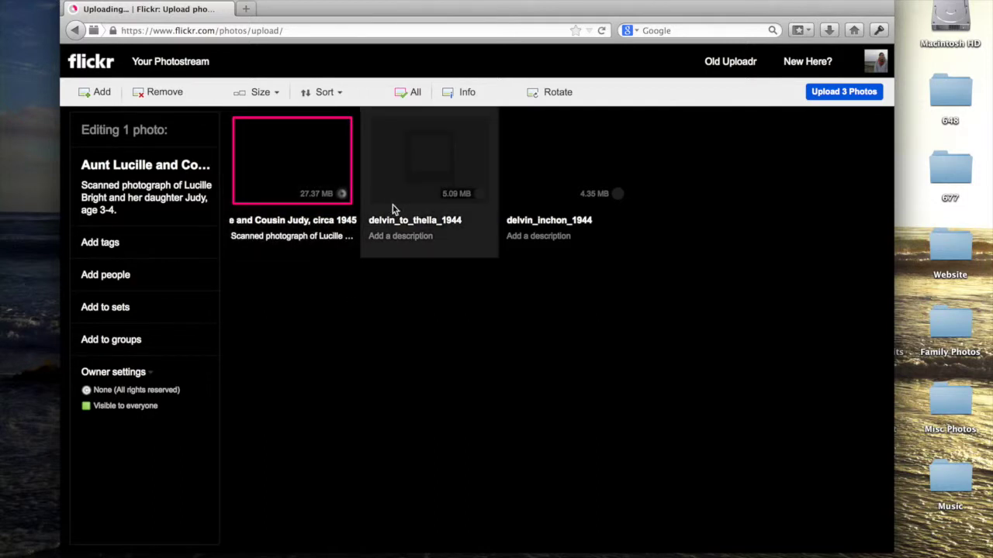
{"action": "left_click", "coordinate": [416, 220]}
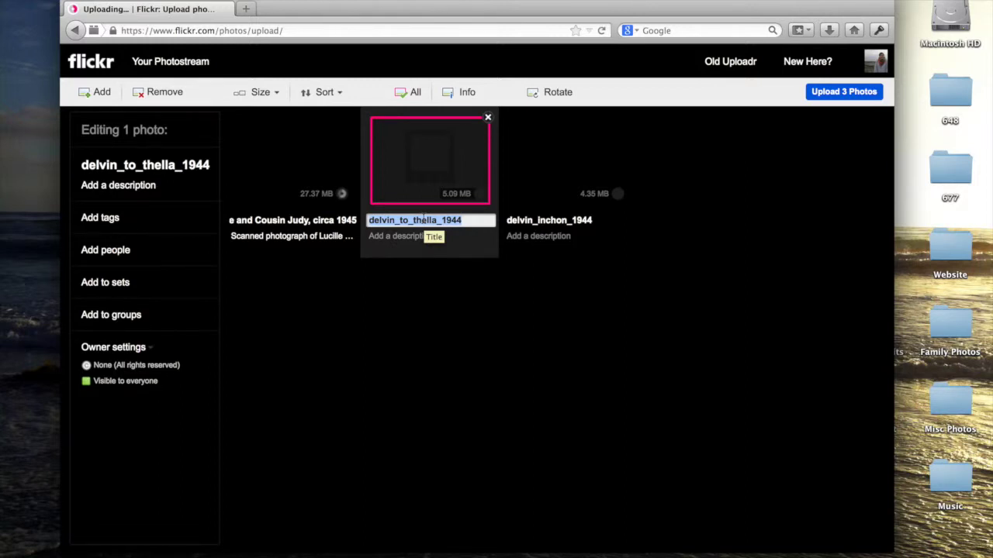
{"action": "key", "text": "BackSpace"}
{"action": "type", "text": "P"}
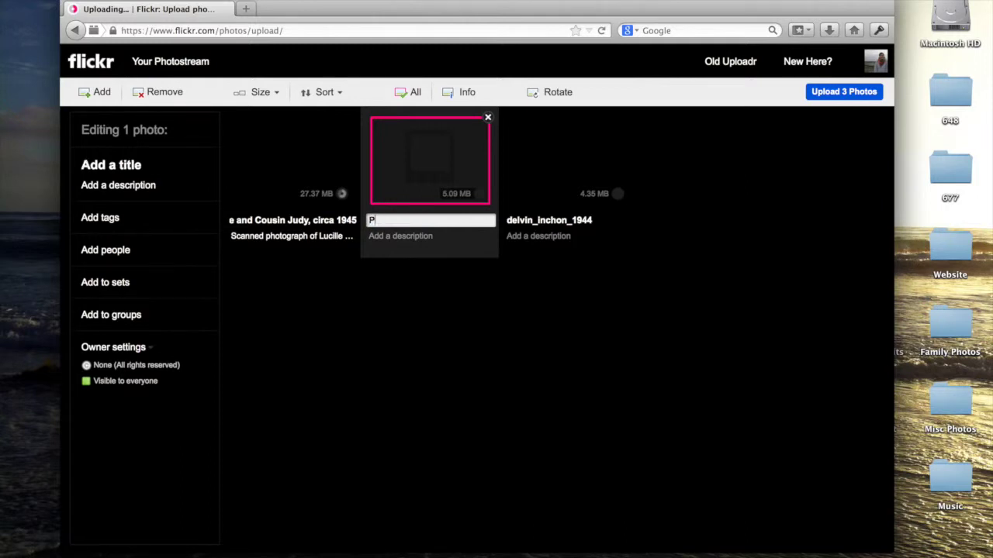
{"action": "type", "text": "ortrait of "}
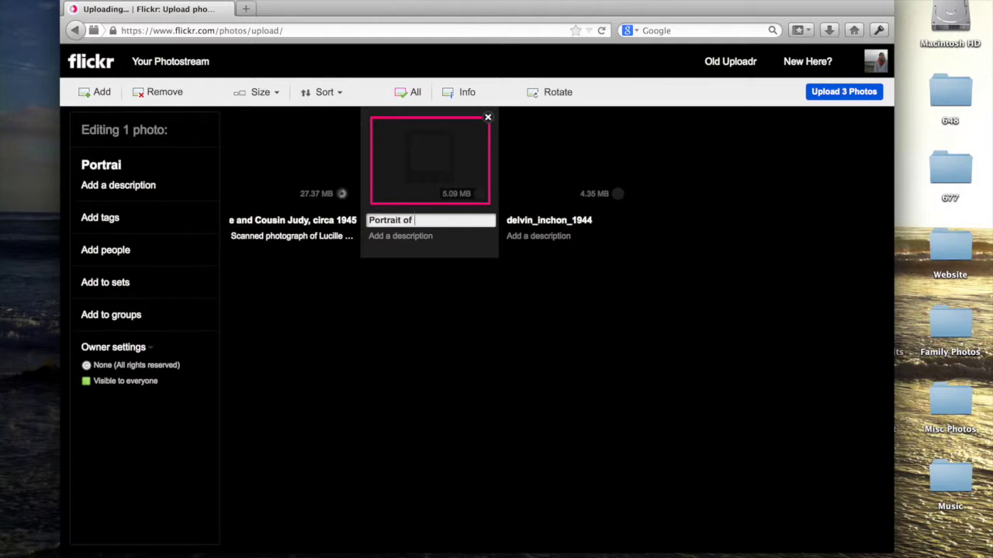
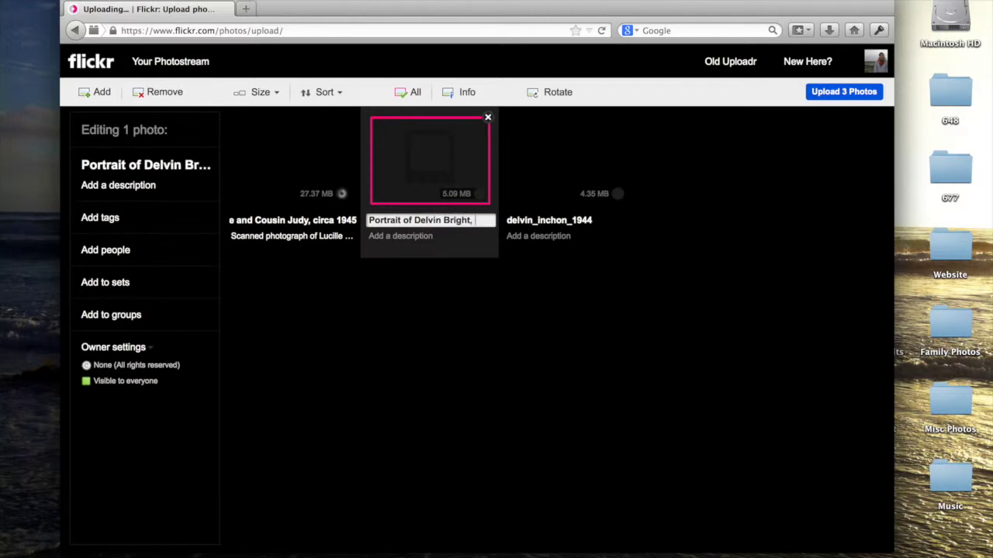
{"action": "type", "text": ", 1943"}
{"action": "left_click", "coordinate": [393, 237]}
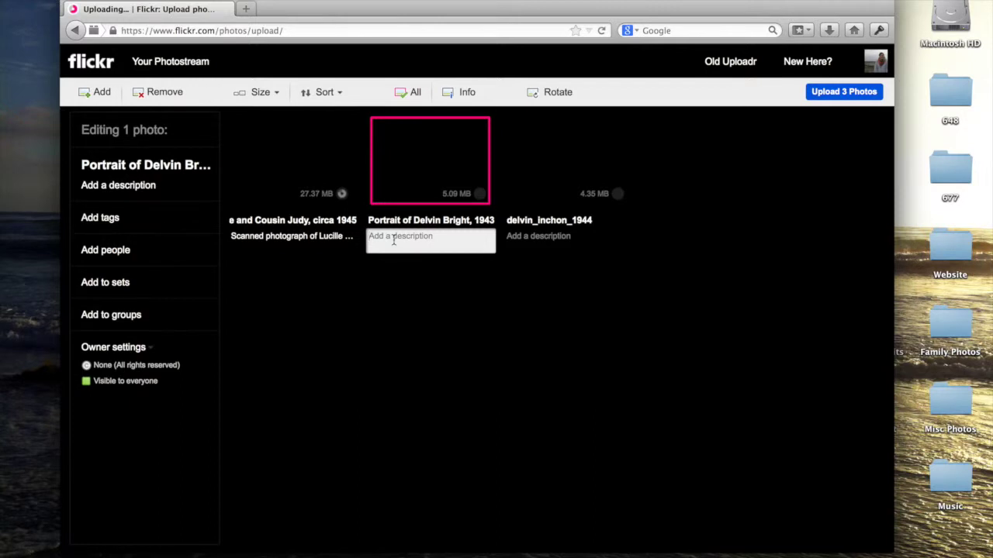
- Describe the portrait: in uniform, given during his deployment, its 'Your love' inscription, and the lipstick print
{"action": "type", "text": "Portrai"}
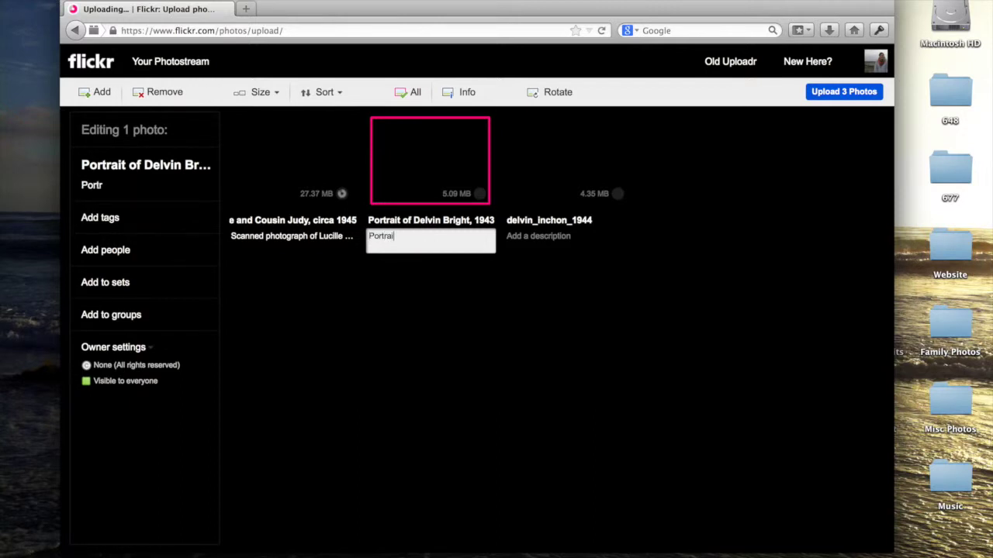
{"action": "type", "text": "t of Delvin in univorm"}
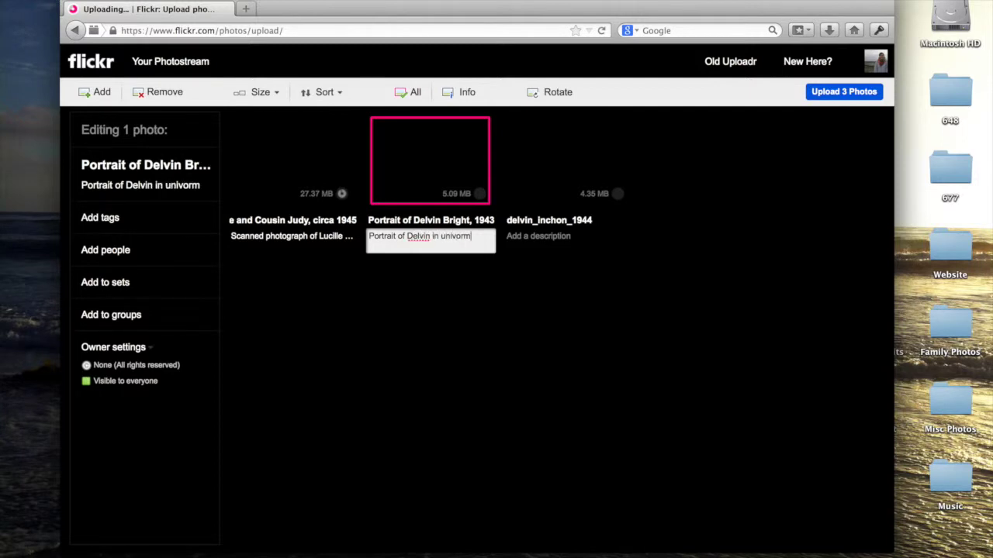
{"action": "key", "text": "BackSpace"}
{"action": "key", "text": "BackSpace"}
{"action": "key", "text": "BackSpace"}
{"action": "type", "text": "form, given to "}
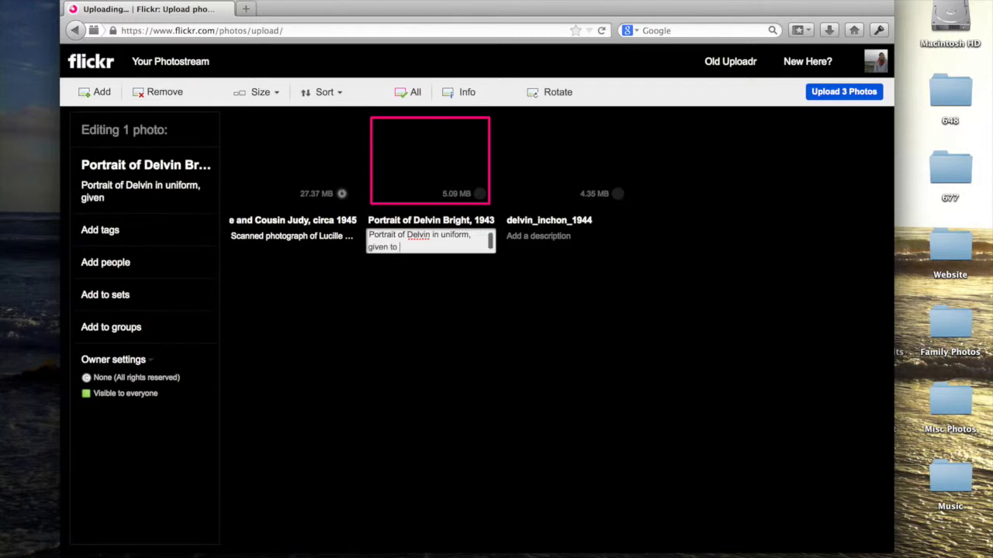
{"action": "type", "text": "Thella "}
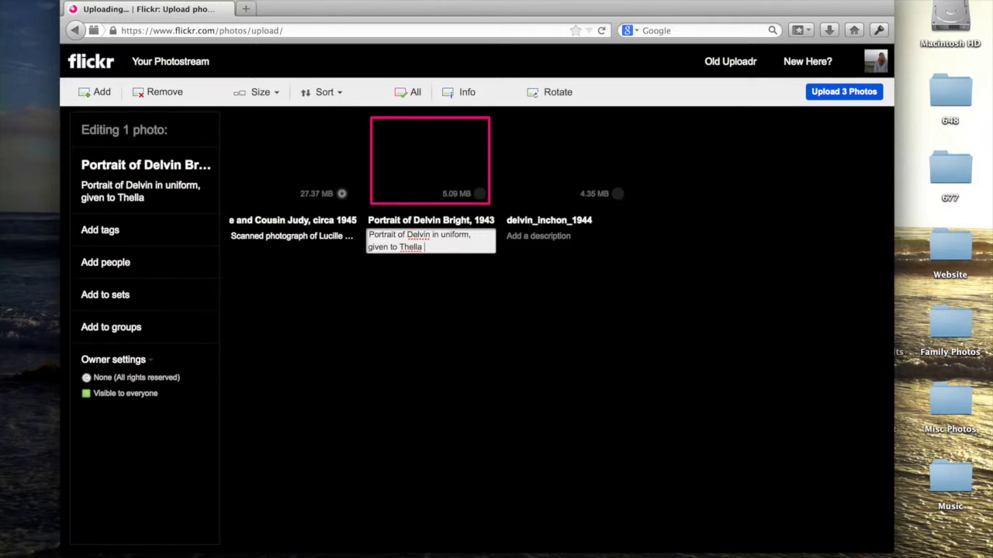
{"action": "type", "text": "during his depl"}
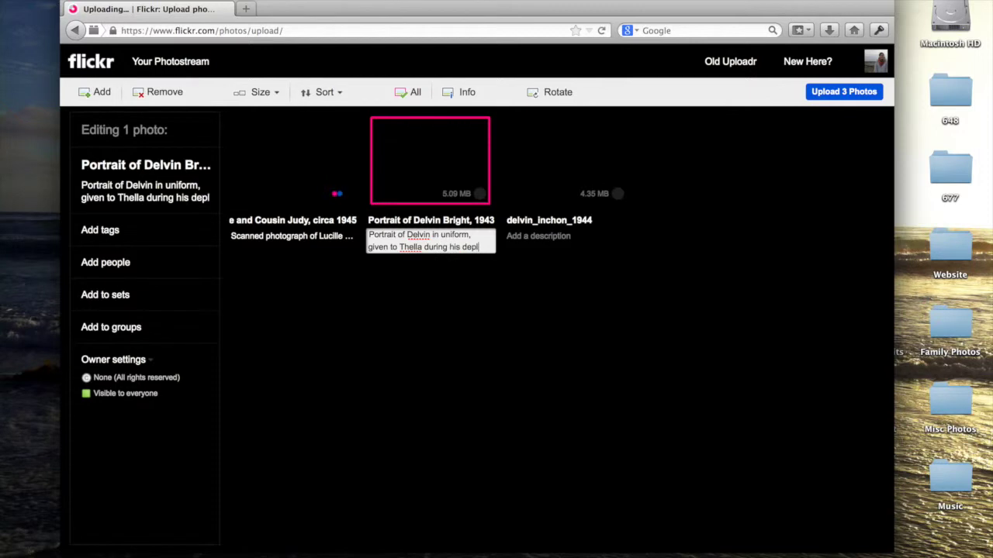
{"action": "type", "text": "oyment"}
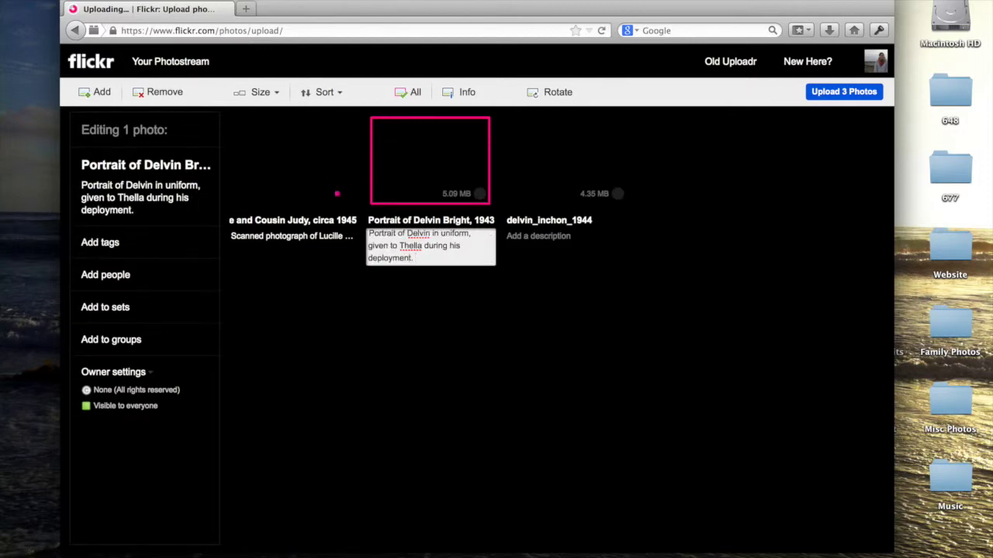
{"action": "type", "text": ". The inscription read"}
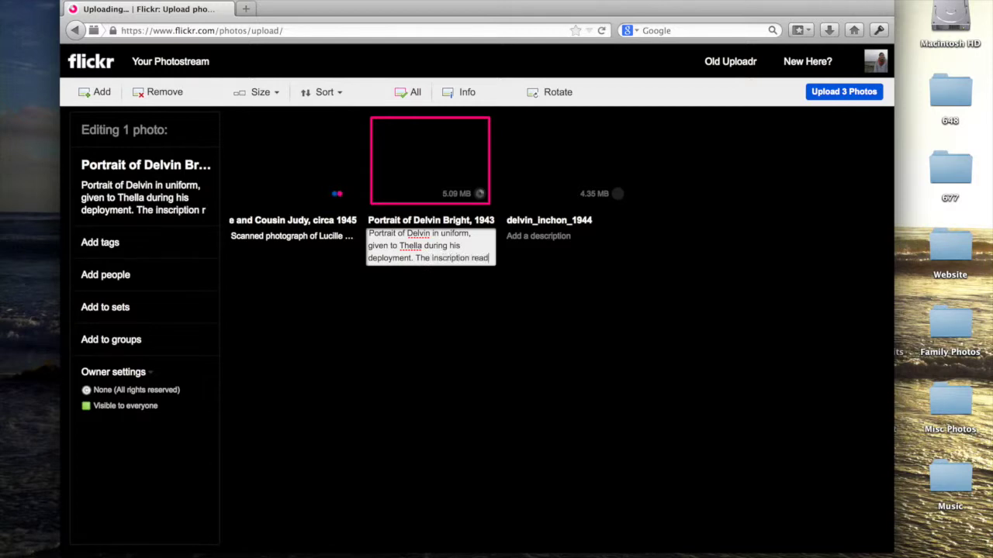
{"action": "type", "text": "s \"Yuo"}
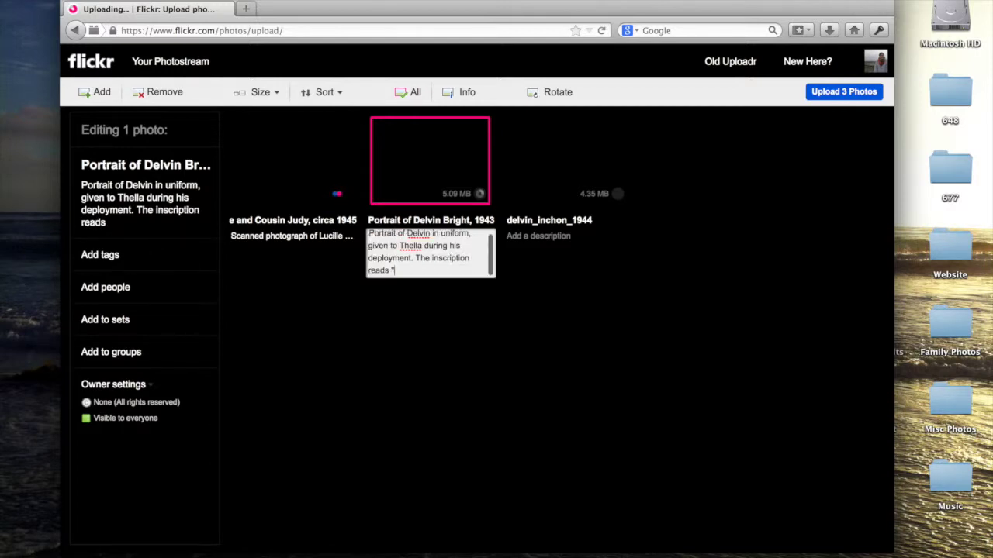
{"action": "key", "text": "BackSpace"}
{"action": "key", "text": "BackSpace"}
{"action": "type", "text": "our love, Delvin\". Th"}
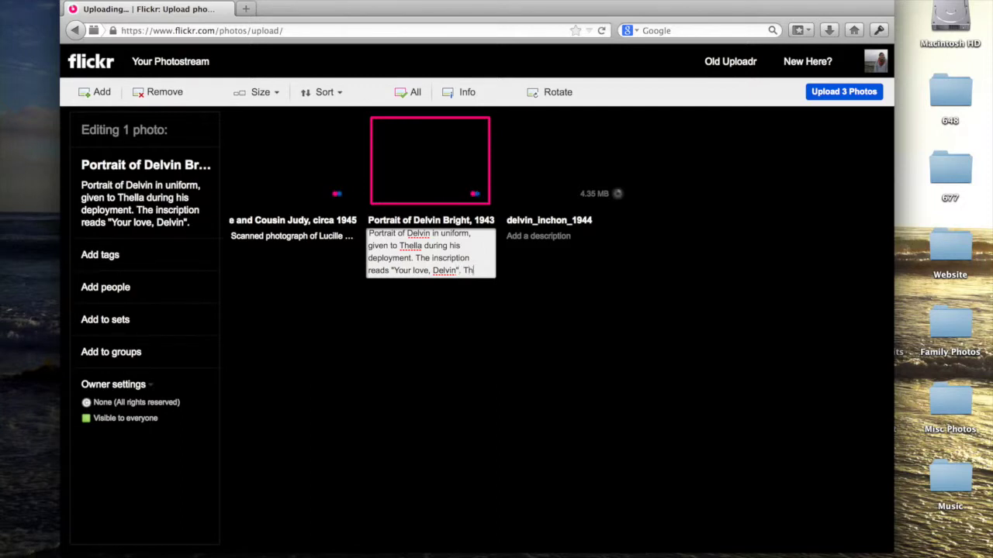
{"action": "type", "text": "ere is "}
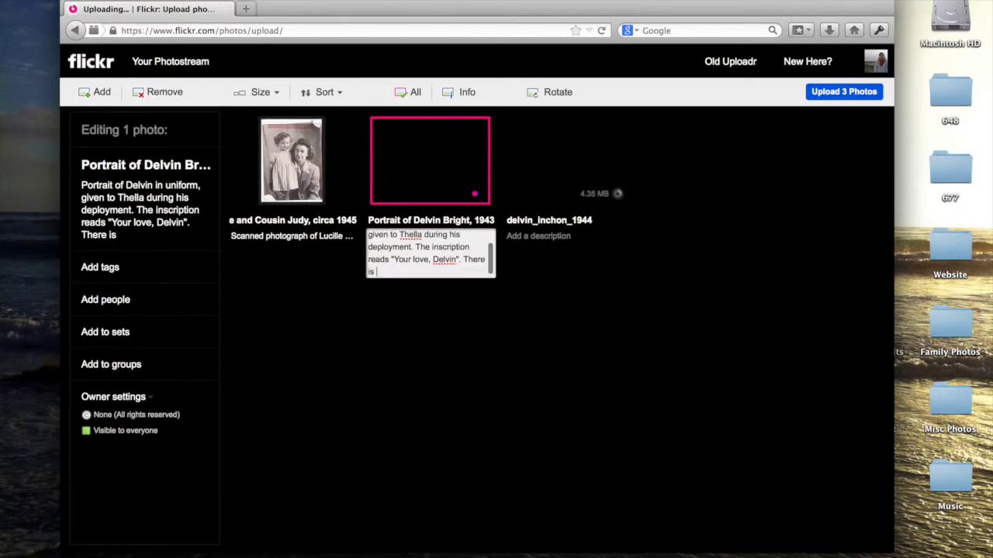
{"action": "type", "text": "a lipst"}
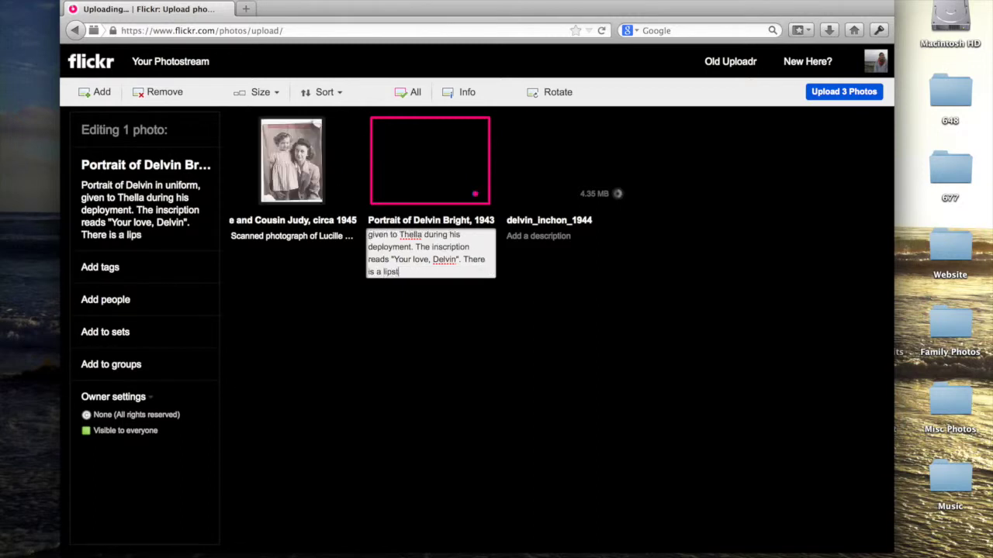
{"action": "type", "text": "ick print "}
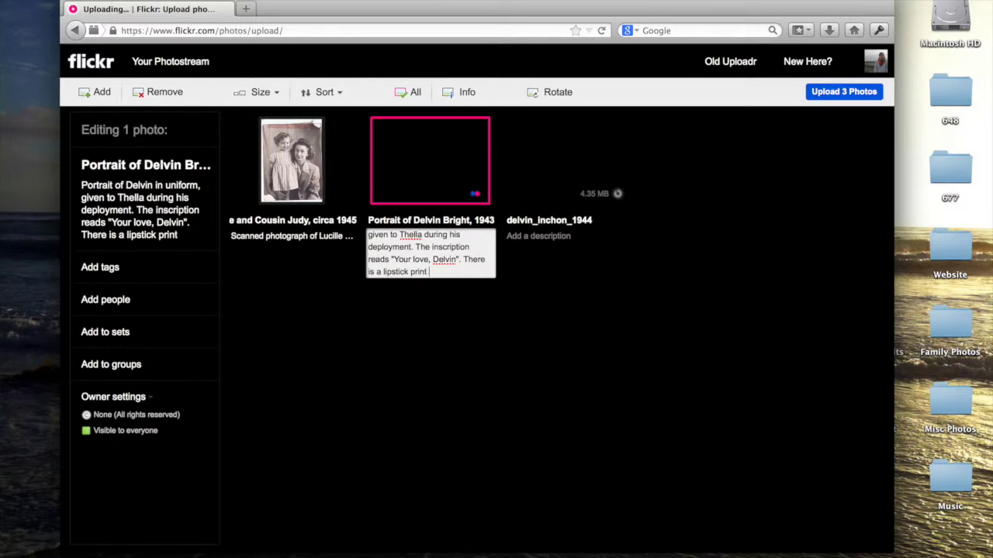
{"action": "type", "text": "over the top right"}
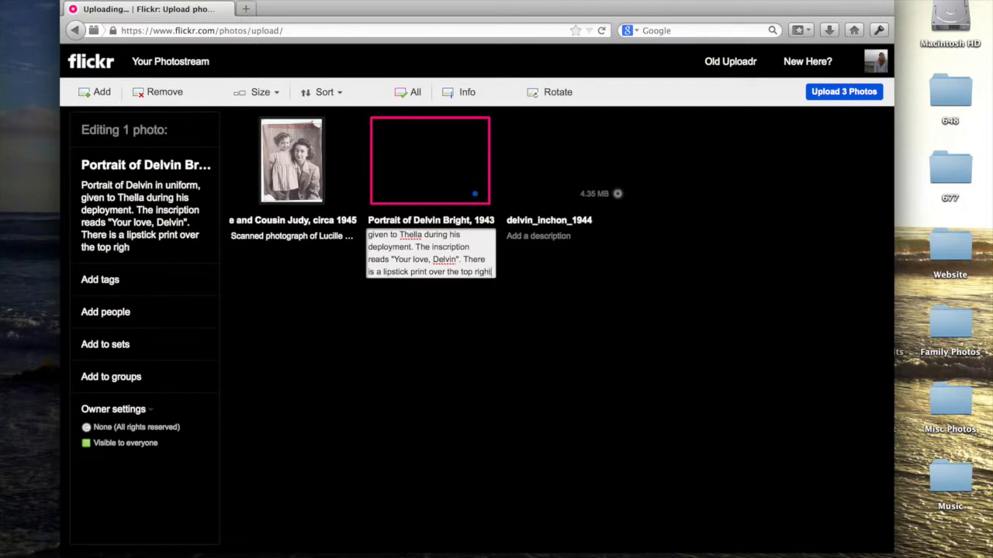
{"action": "type", "text": " side of his face,"}
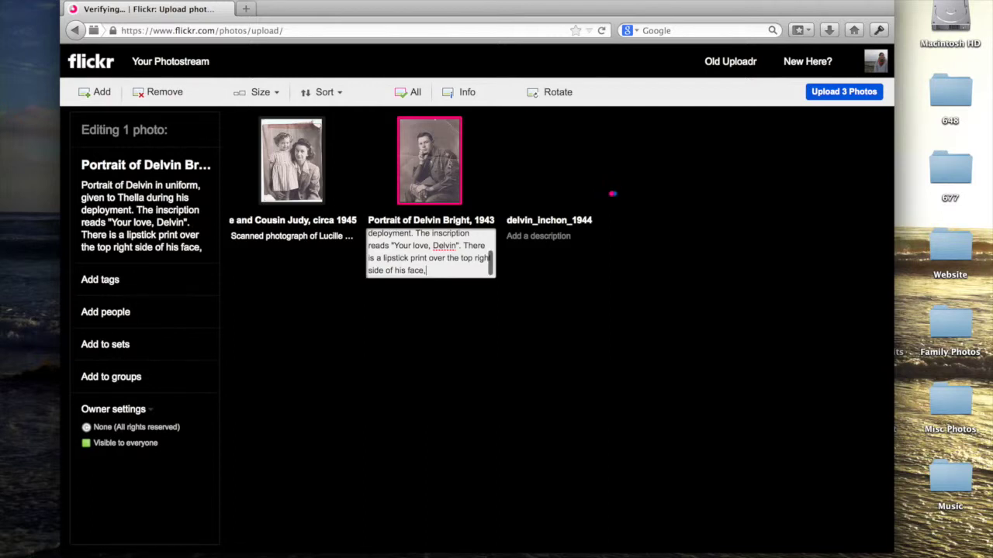
{"action": "key", "text": "BackSpace"}
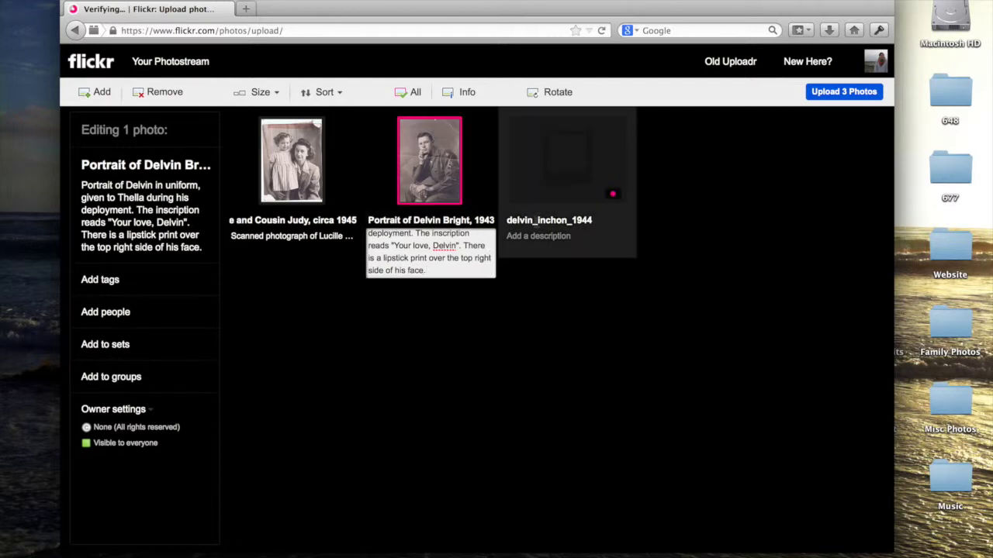
- Title the third photo 'Delvin Outside Inchon Signal Center, 1944'
{"action": "left_click", "coordinate": [541, 221]}
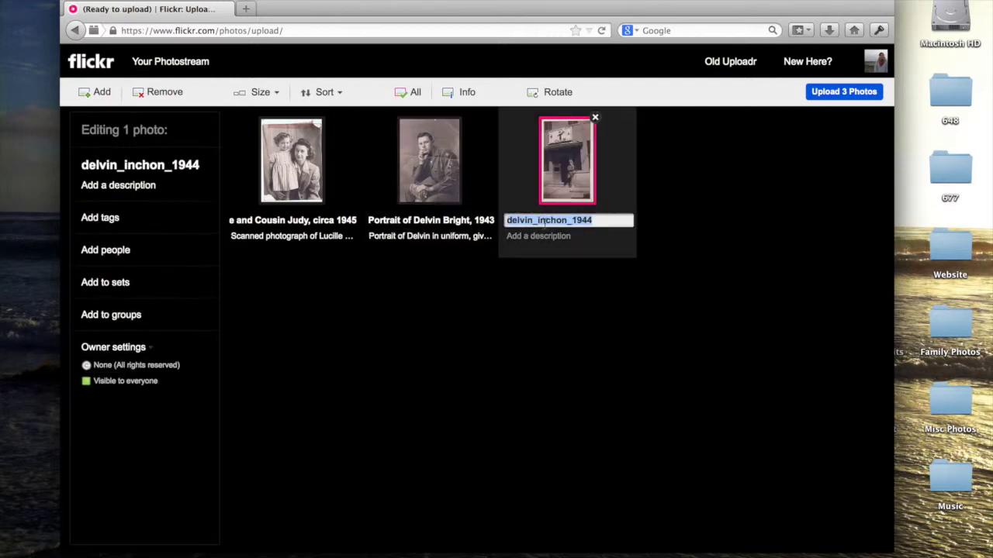
{"action": "type", "text": "D"}
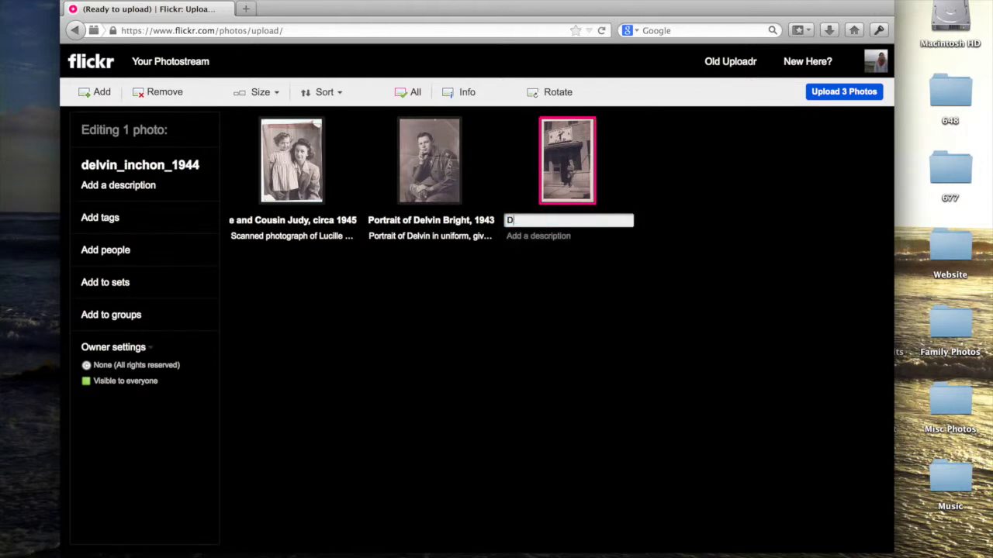
{"action": "type", "text": "elvin Outisde"}
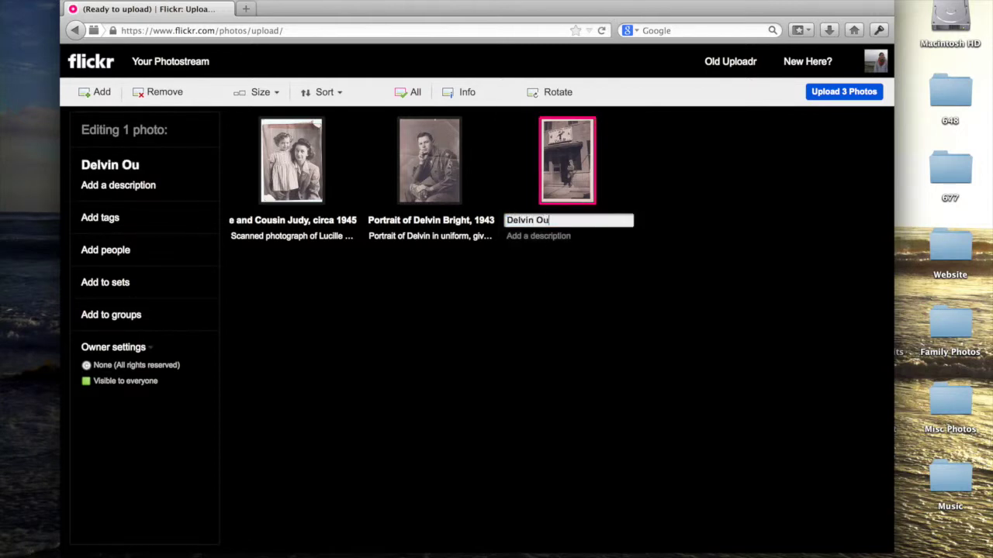
{"action": "key", "text": "BackSpace"}
{"action": "key", "text": "BackSpace"}
{"action": "key", "text": "BackSpace"}
{"action": "key", "text": "BackSpace"}
{"action": "type", "text": "side Inchon Signal Center,"}
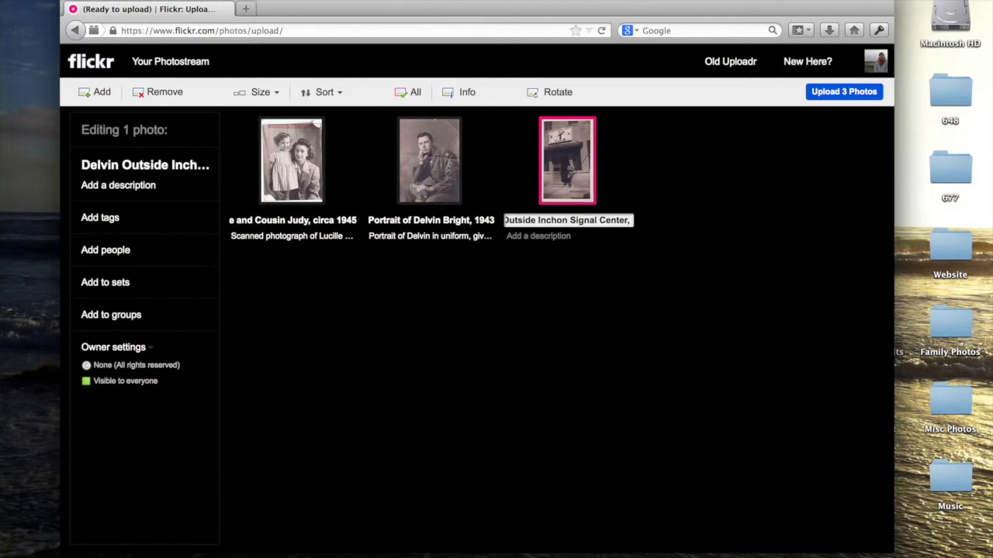
{"action": "type", "text": " 1944"}
- Caption it as standing outside Inchon Signal Center in Korea, where he was stationed
{"action": "left_click", "coordinate": [530, 239]}
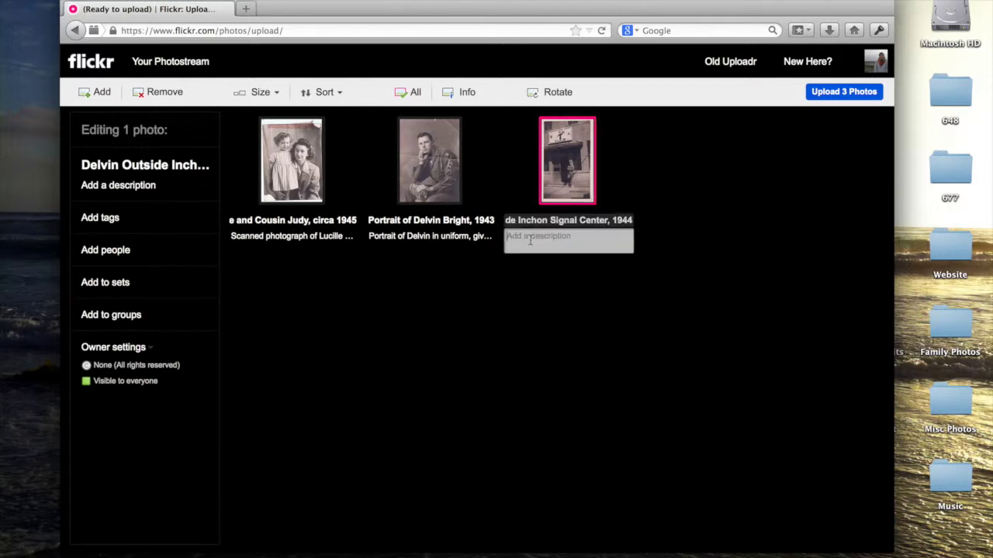
{"action": "type", "text": "Del"}
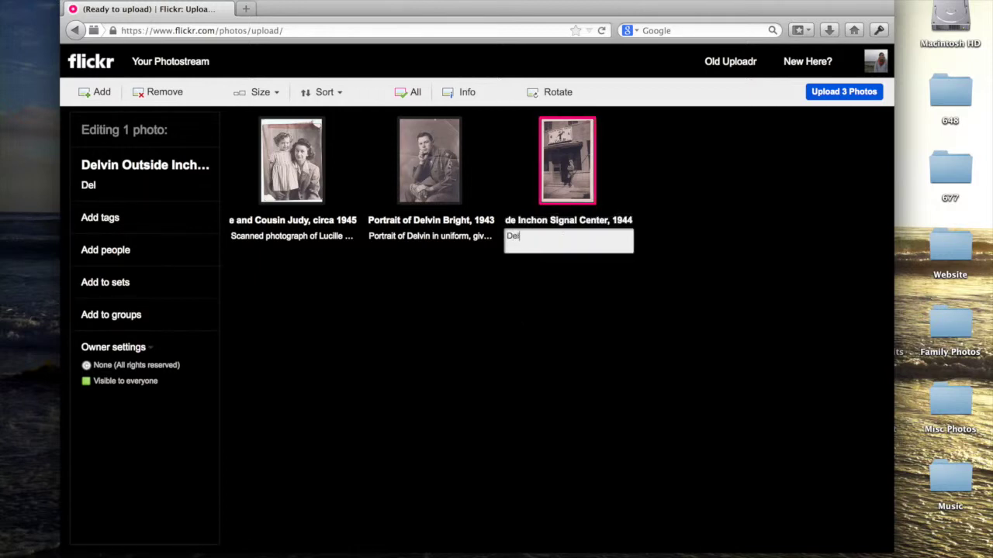
{"action": "type", "text": "vin standing outside "}
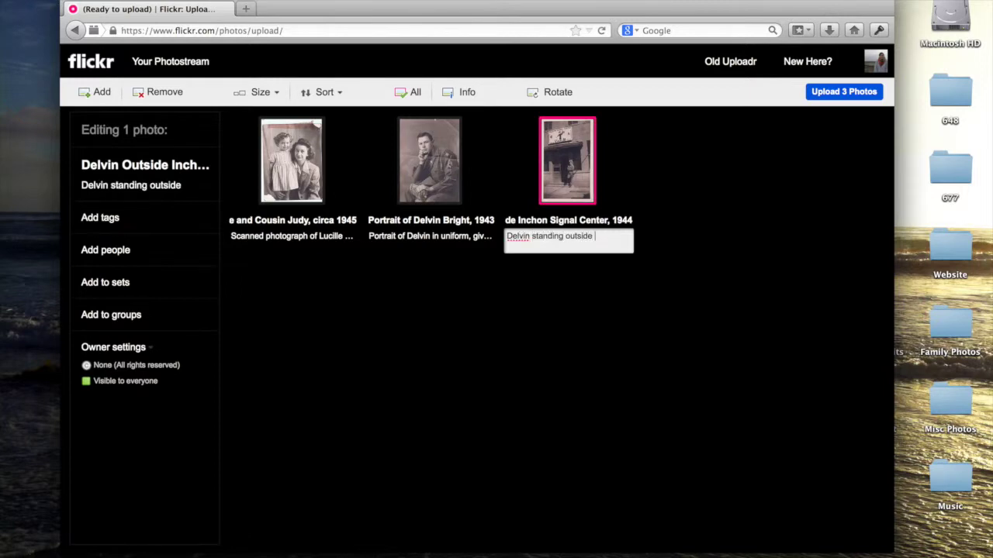
{"action": "type", "text": "Inchon "}
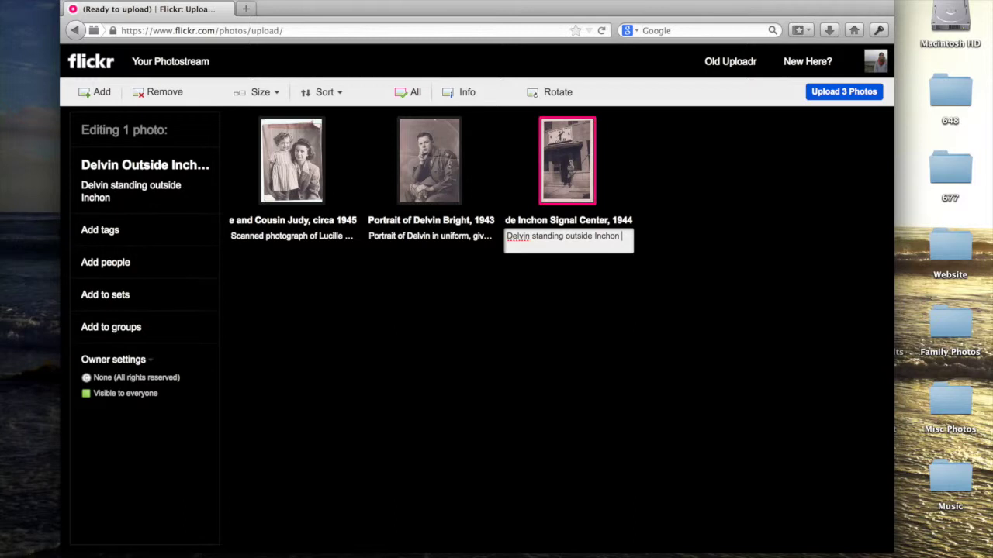
{"action": "type", "text": "Signal"}
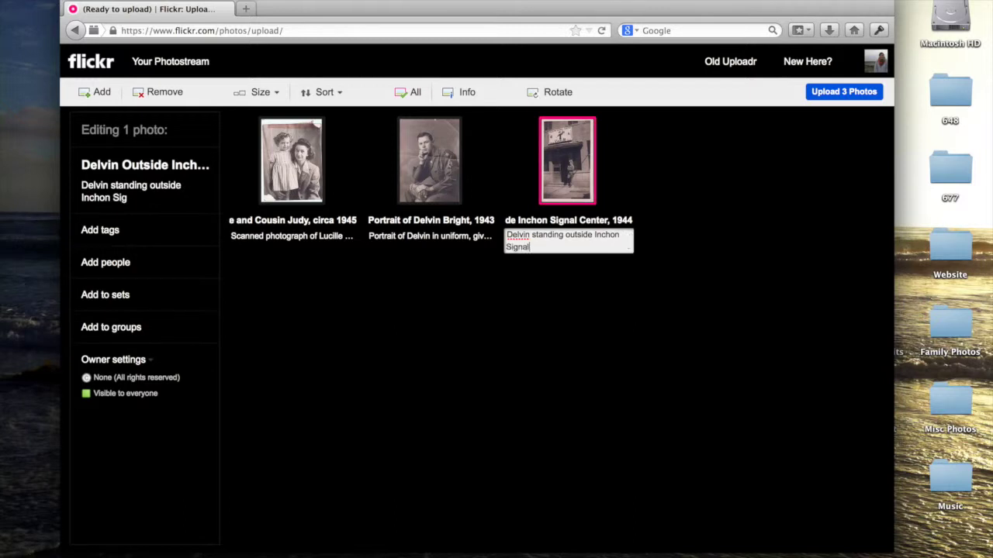
{"action": "type", "text": " Center in"}
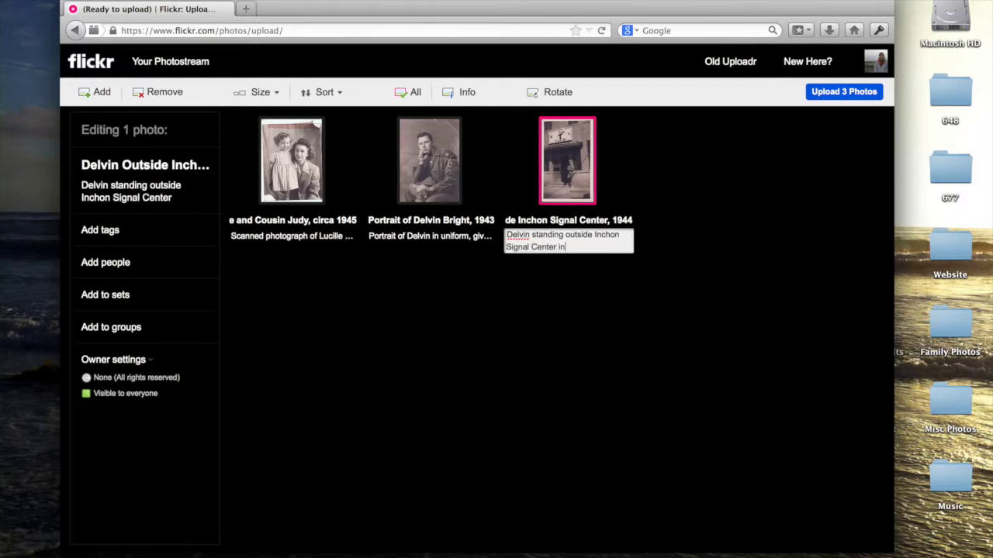
{"action": "type", "text": " Korea, where he was "}
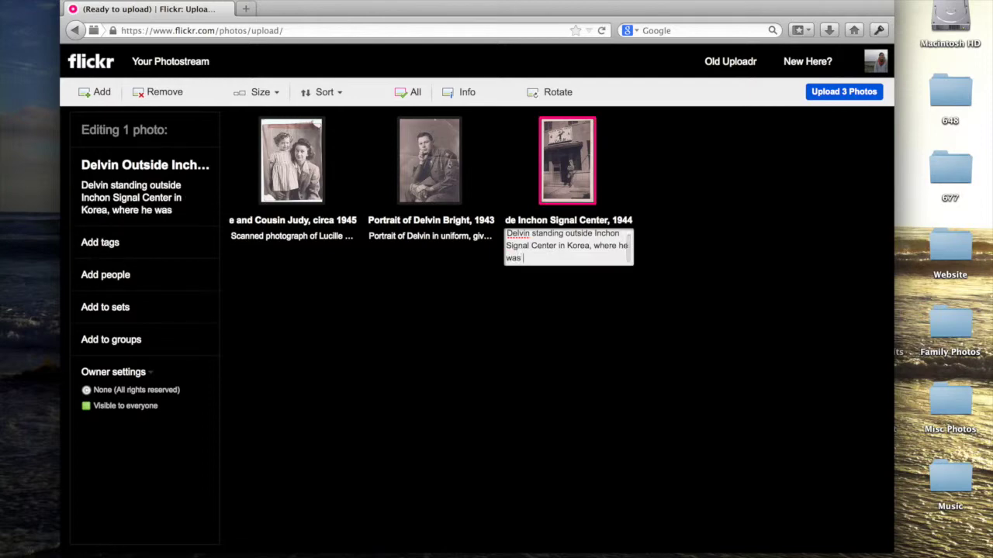
{"action": "type", "text": "stationed wit"}
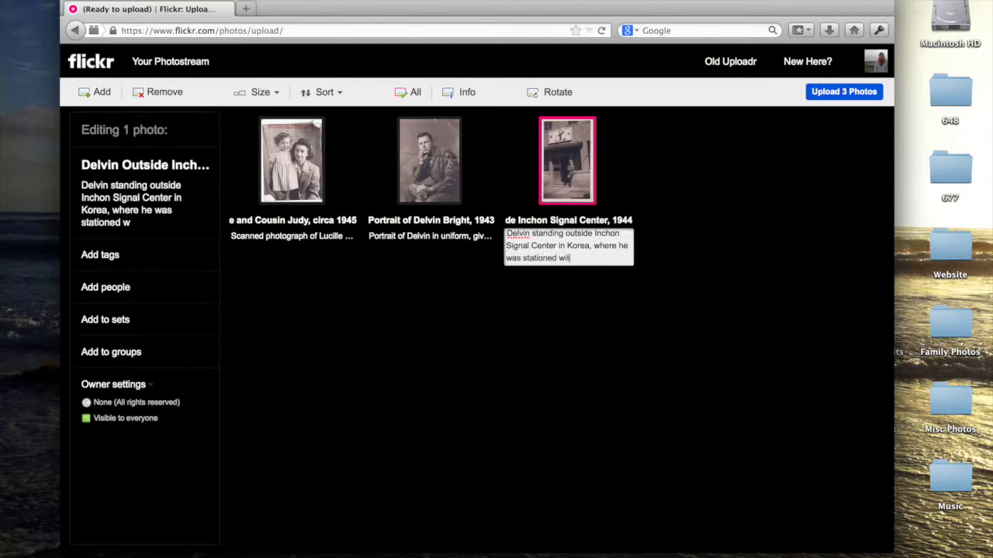
{"action": "type", "text": "h the 52nd"}
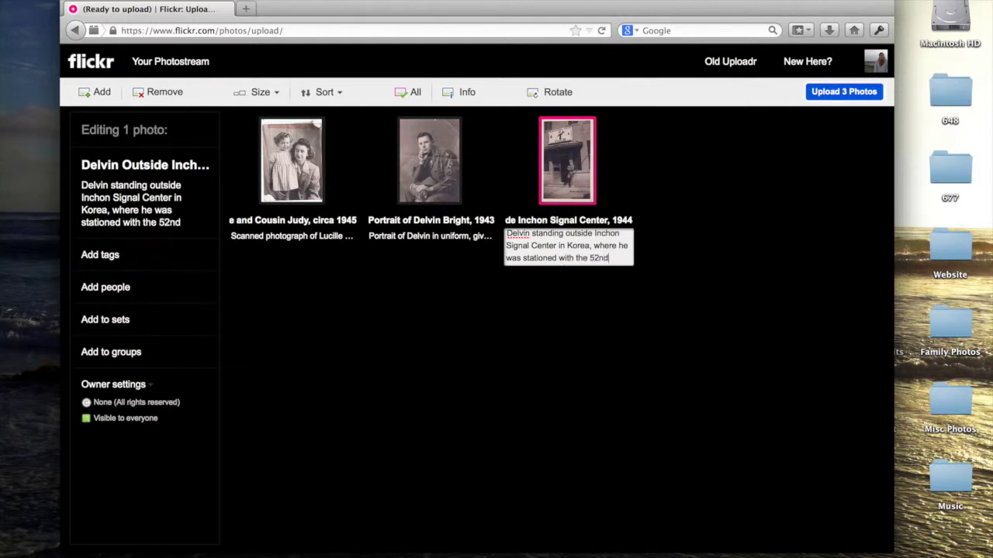
{"action": "type", "text": " Signal Battalion."}
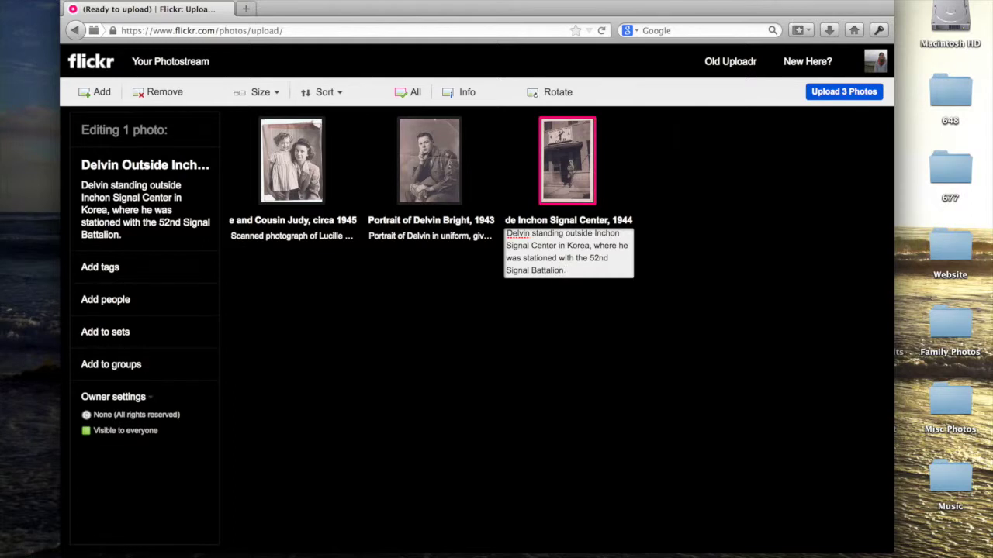
{"action": "left_click", "coordinate": [542, 295]}
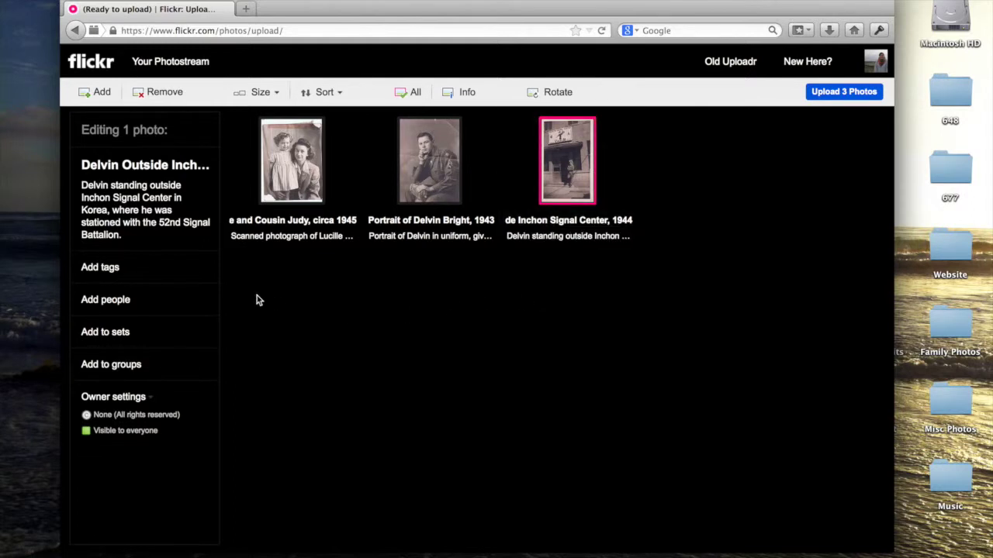
- Create the set 'Bright Family Photos', described 'Old family photos of the Brights', for the Aunt Lucille photo
{"action": "left_click", "coordinate": [311, 189]}
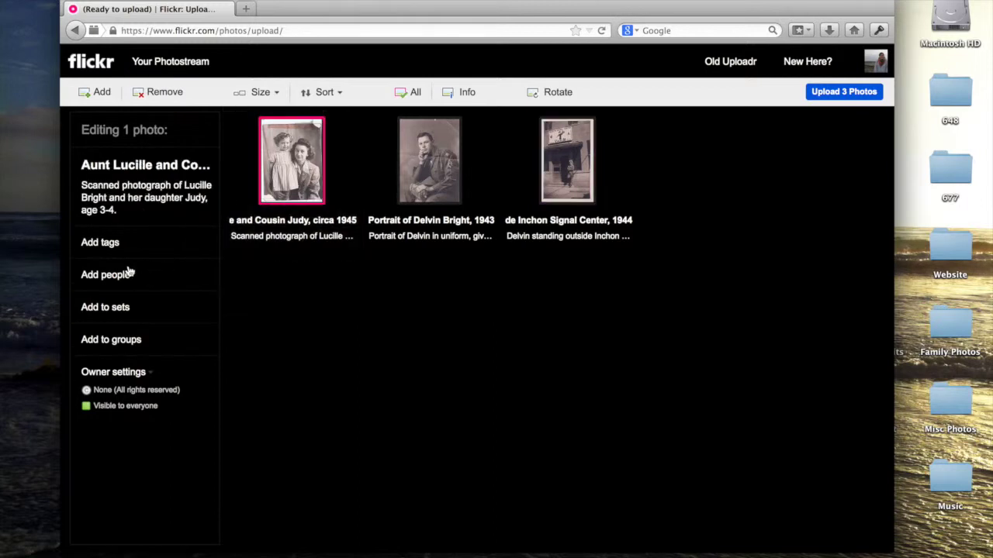
{"action": "left_click", "coordinate": [100, 247]}
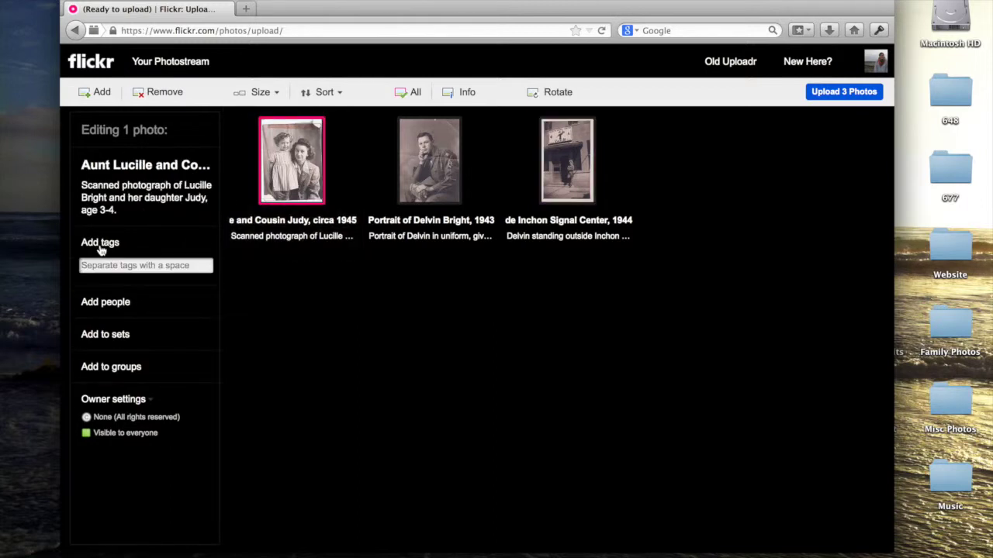
{"action": "left_click", "coordinate": [107, 302]}
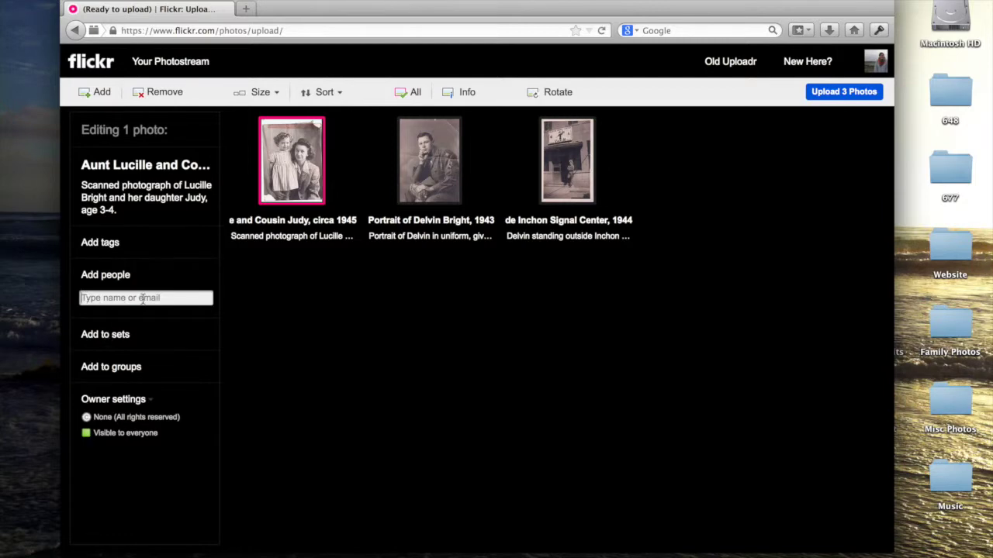
{"action": "left_click", "coordinate": [115, 338]}
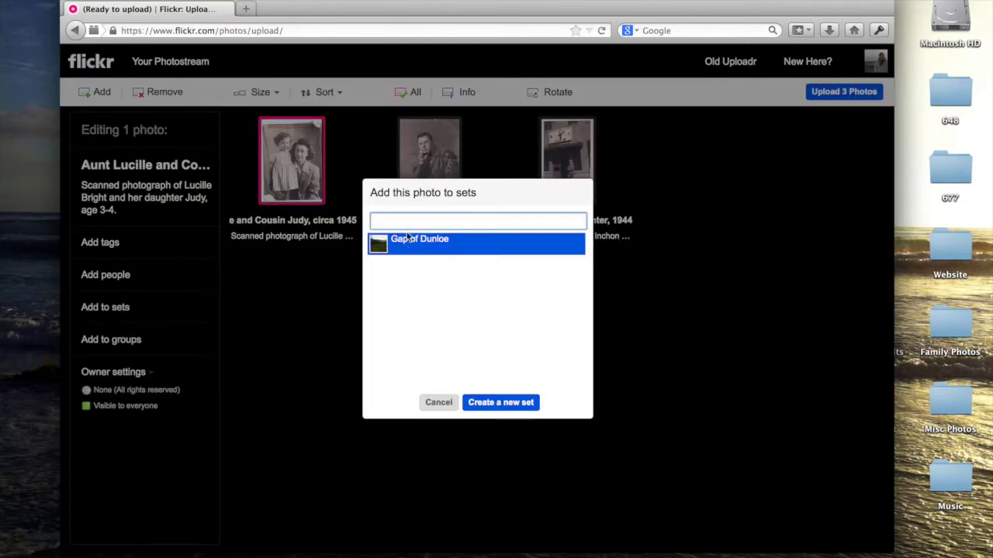
{"action": "type", "text": "Family Photos"}
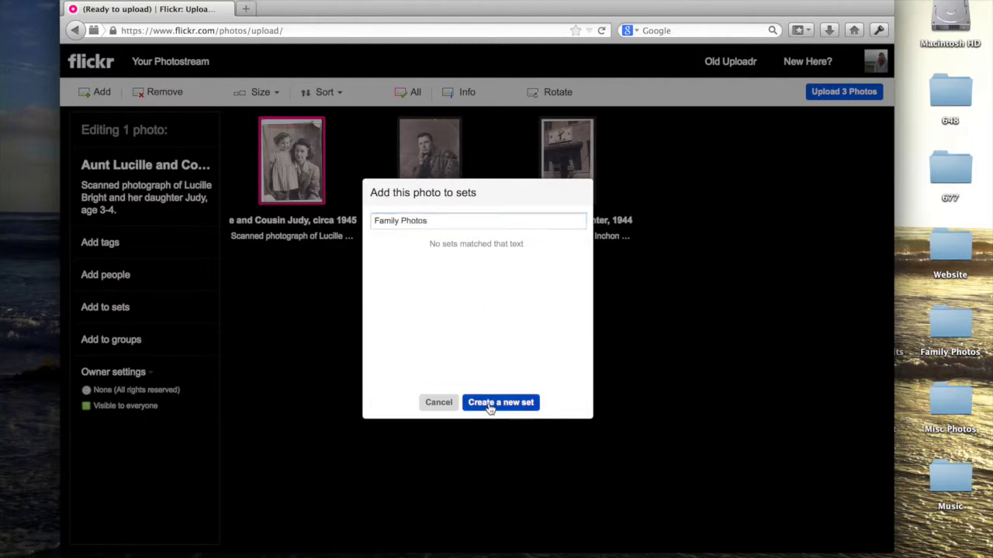
{"action": "left_click", "coordinate": [497, 403]}
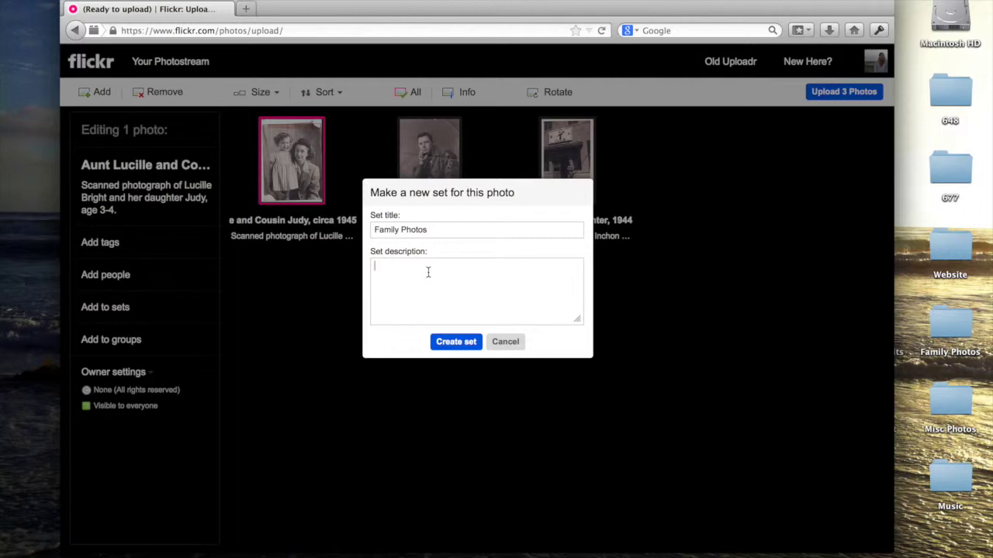
{"action": "type", "text": "Bright"}
{"action": "left_click", "coordinate": [416, 290]}
{"action": "type", "text": "Pho"}
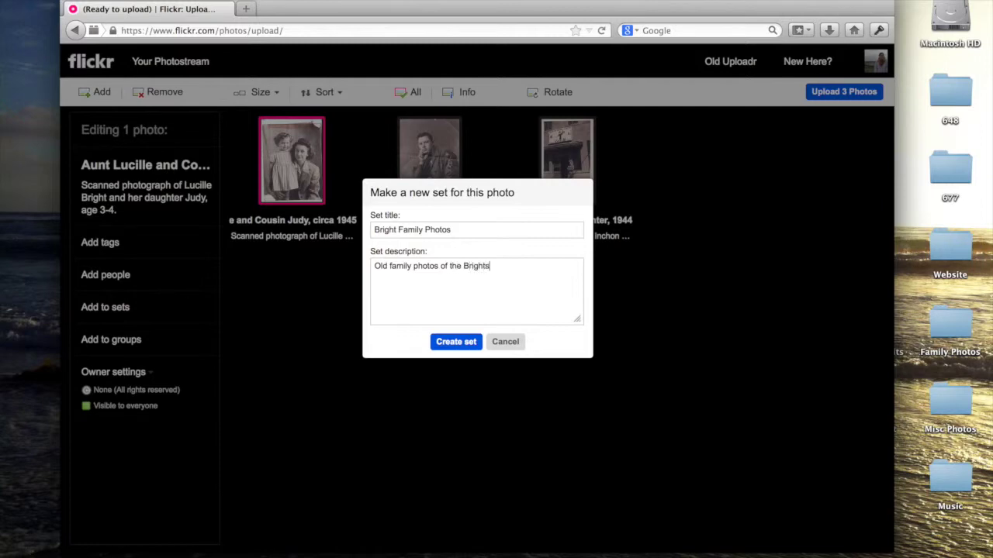
{"action": "left_click", "coordinate": [459, 345]}
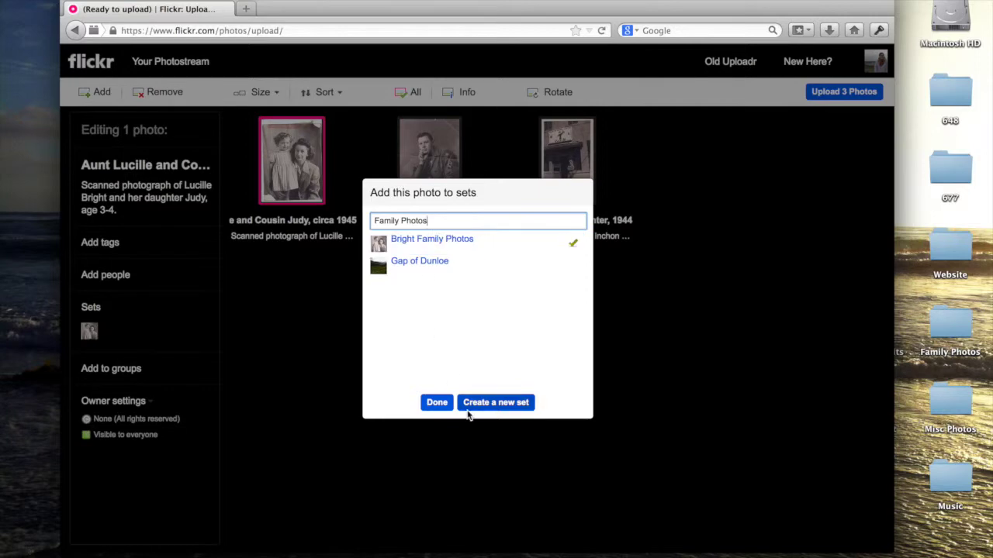
- Add the 1943 portrait and the Inchon photo to the Bright Family Photos set
{"action": "left_click", "coordinate": [437, 403]}
{"action": "left_click", "coordinate": [428, 161]}
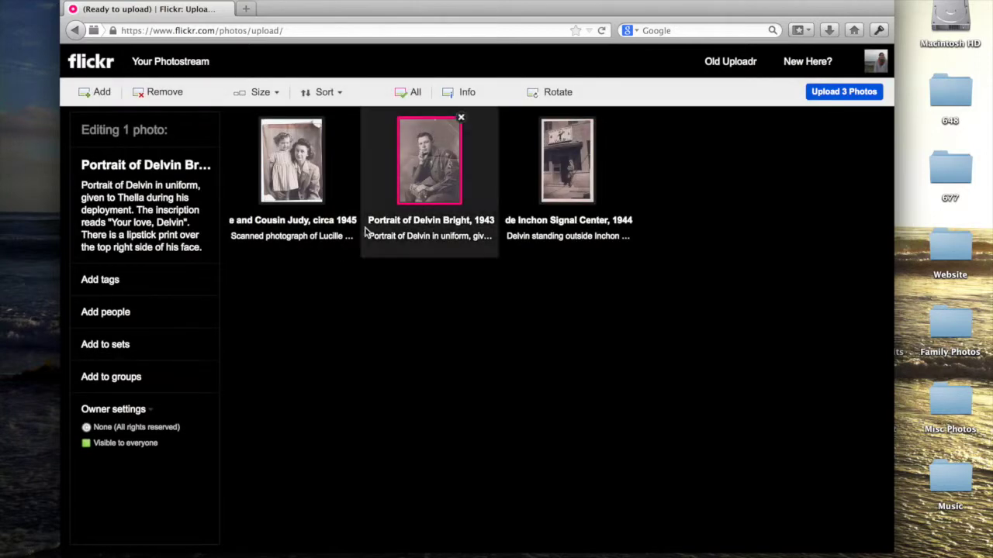
{"action": "left_click", "coordinate": [117, 346]}
{"action": "left_click", "coordinate": [431, 240]}
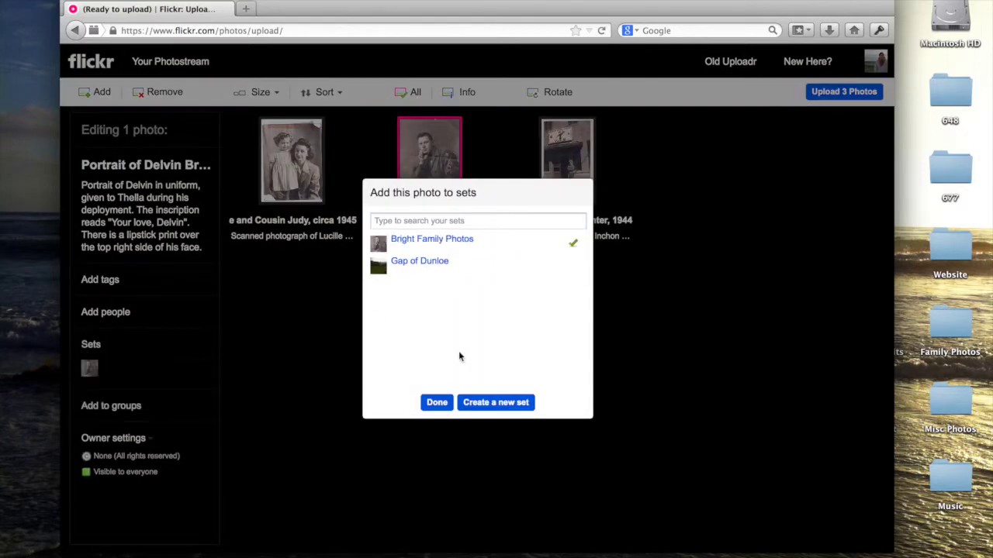
{"action": "left_click", "coordinate": [437, 402]}
{"action": "left_click", "coordinate": [575, 172]}
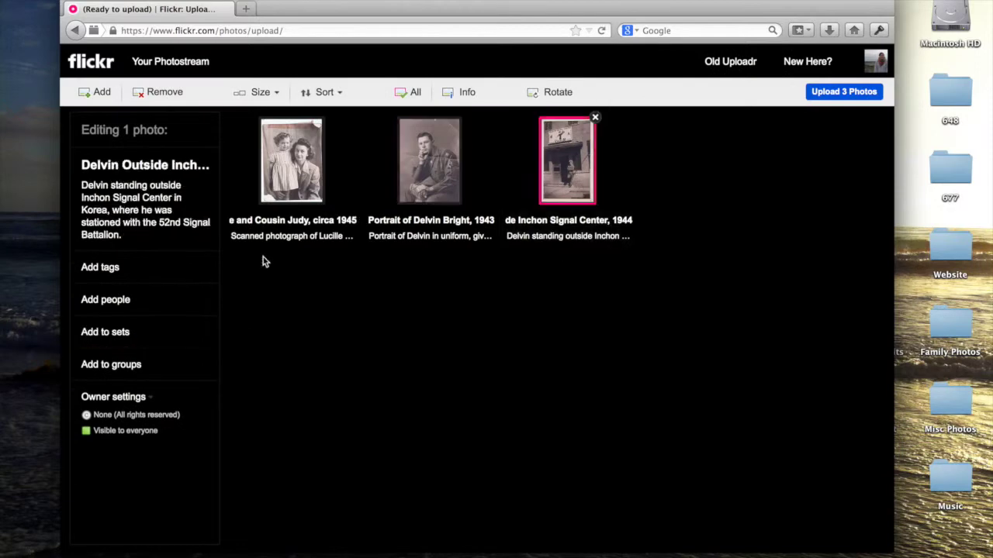
{"action": "left_click", "coordinate": [128, 333]}
{"action": "left_click", "coordinate": [401, 241]}
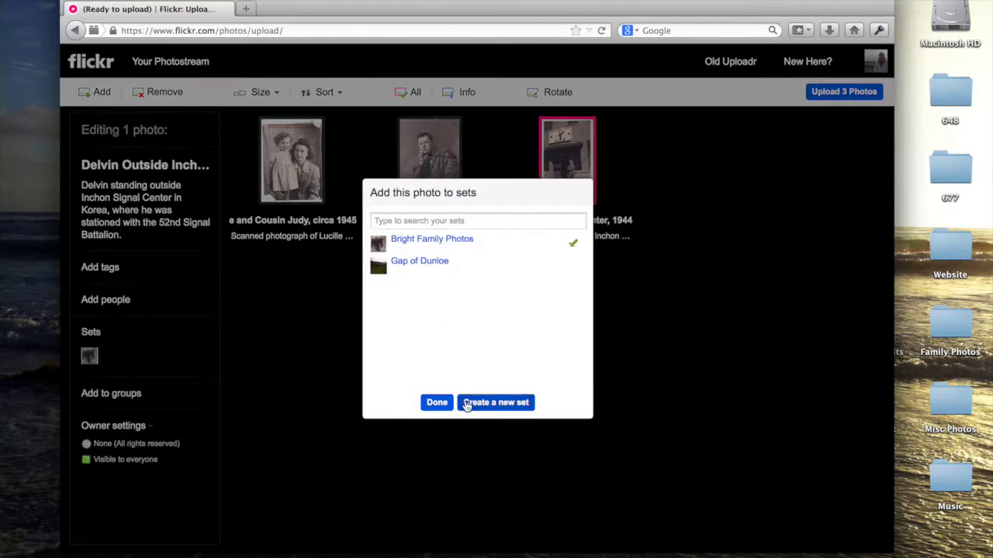
{"action": "left_click", "coordinate": [435, 403]}
- Check the Aunt Lucille photo's group options, leaving it in no groups
{"action": "left_click", "coordinate": [318, 147]}
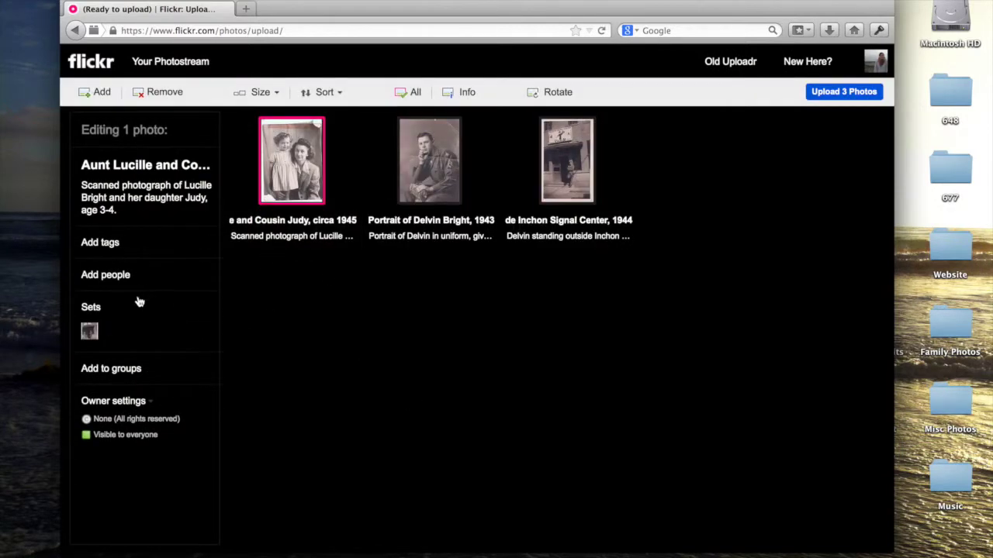
{"action": "left_click", "coordinate": [102, 369]}
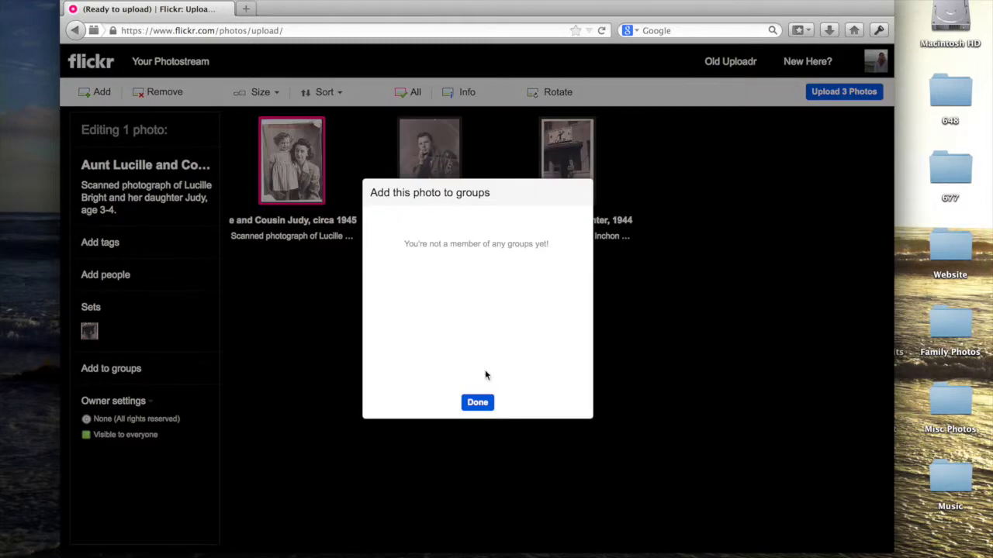
{"action": "left_click", "coordinate": [478, 403]}
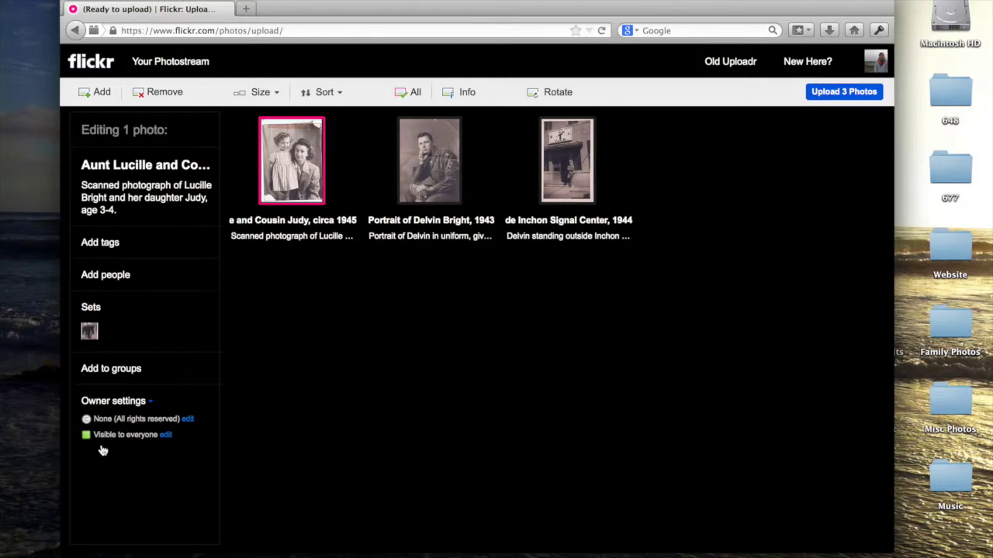
- Upload all 3 photos to the photostream, confirming in the dialog
{"action": "left_click", "coordinate": [402, 97]}
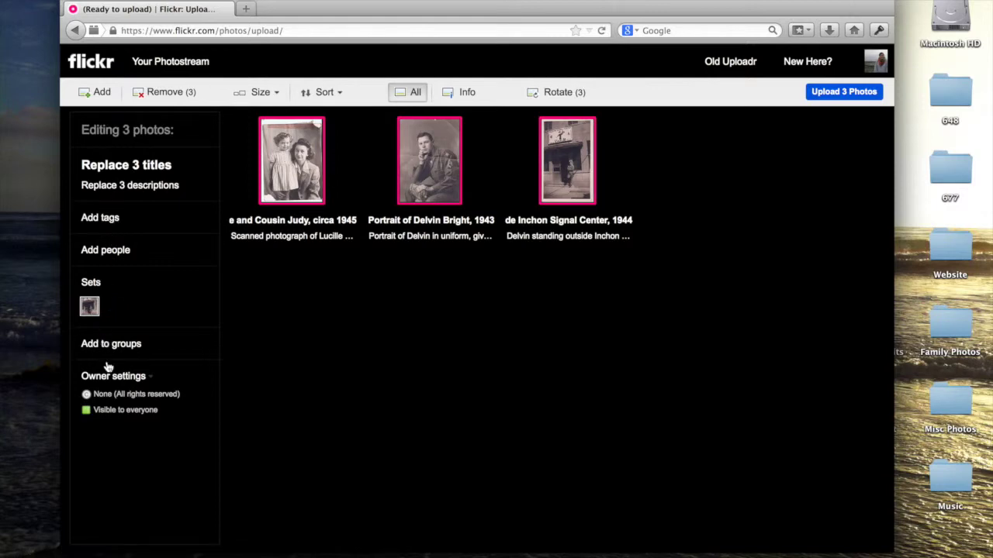
{"action": "mouse_move", "coordinate": [116, 417]}
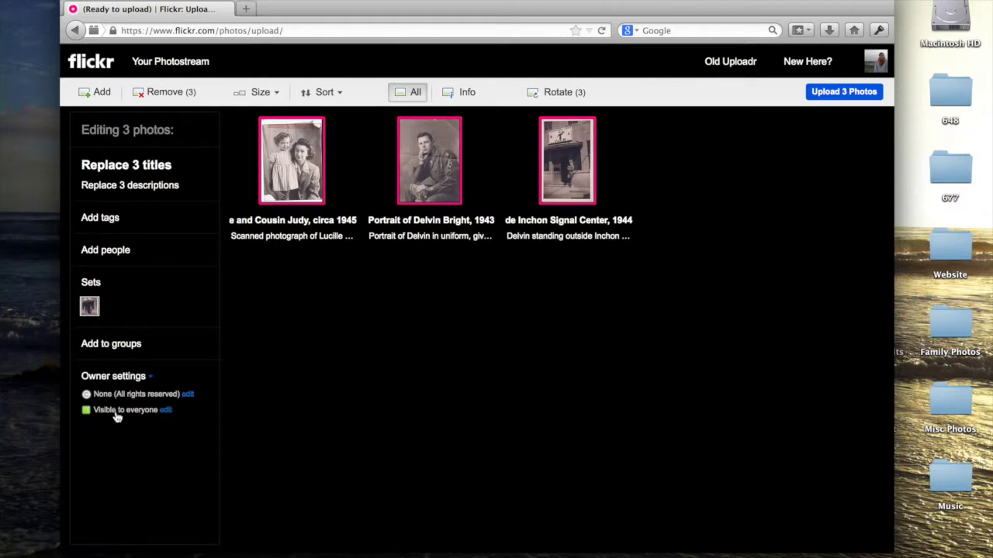
{"action": "left_click", "coordinate": [275, 343]}
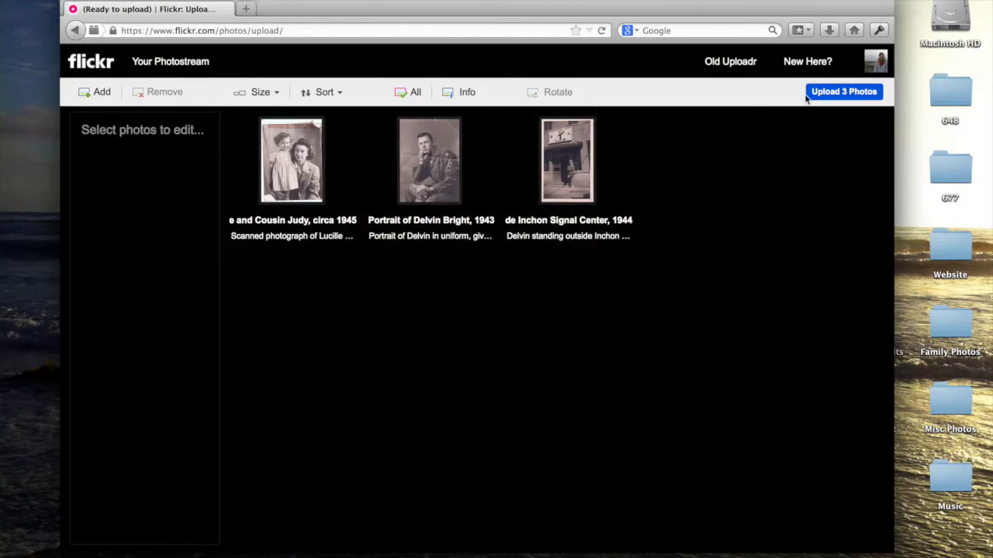
{"action": "left_click", "coordinate": [824, 92]}
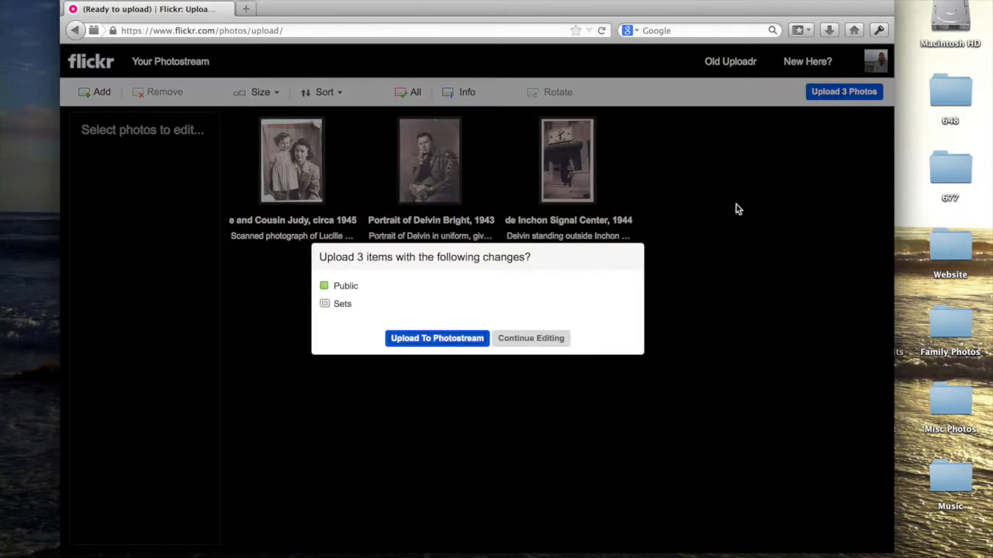
{"action": "left_click", "coordinate": [440, 339]}
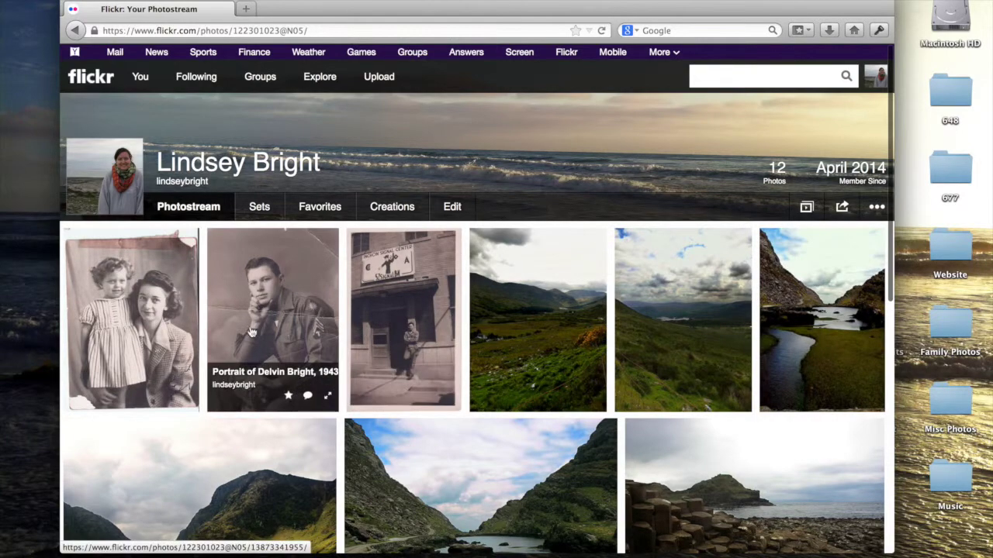
- Inspect the Aunt Lucille photo's share and more-actions menus, then return to the photostream
{"action": "left_click", "coordinate": [159, 326]}
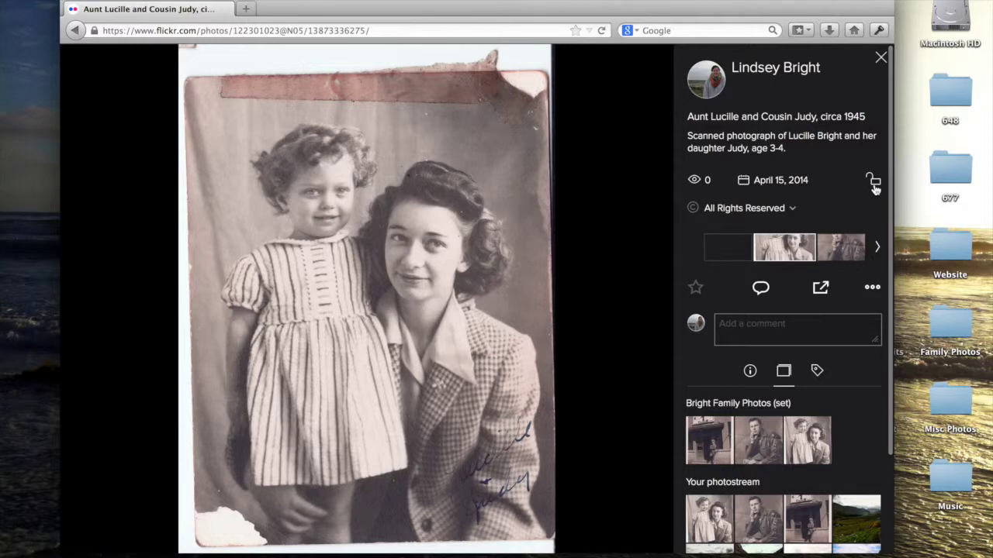
{"action": "left_click", "coordinate": [821, 288]}
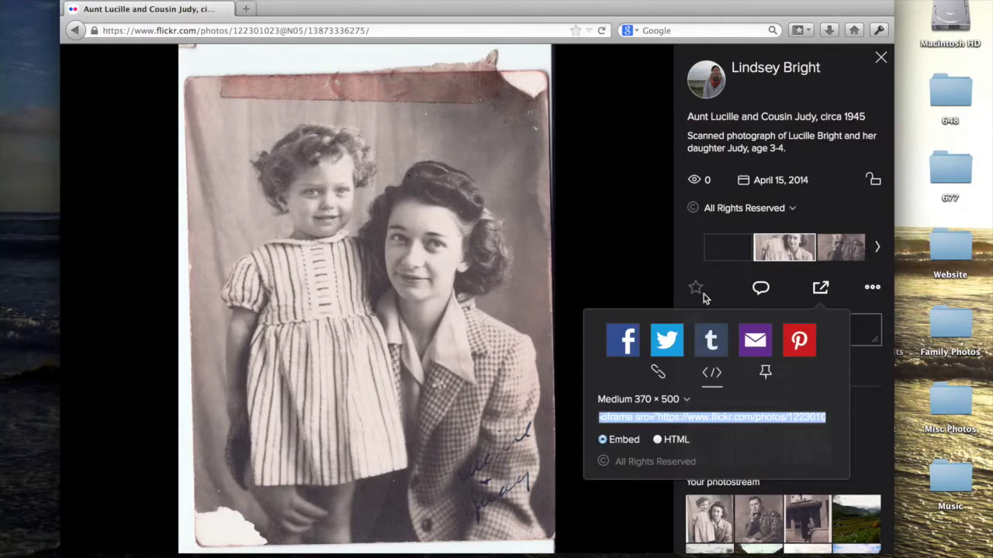
{"action": "left_click", "coordinate": [760, 290]}
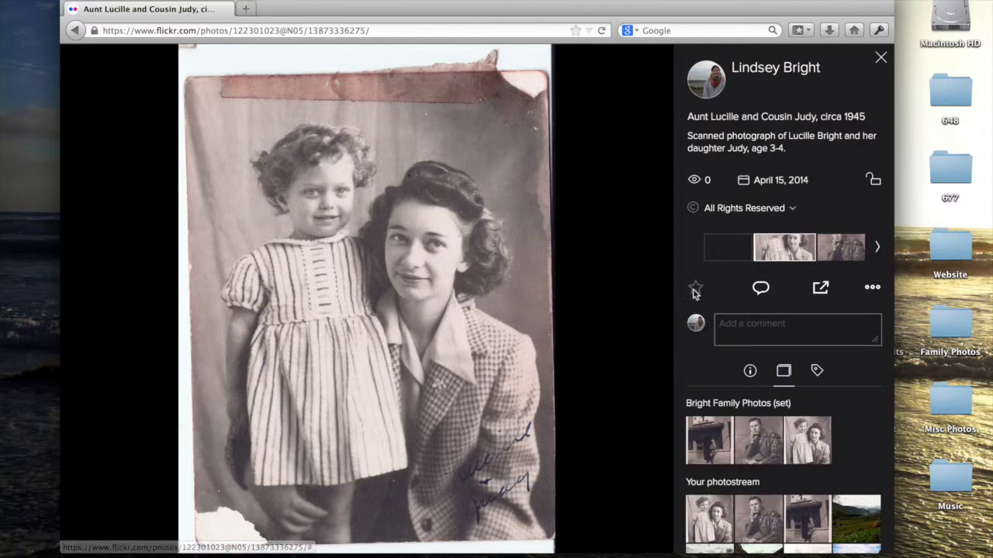
{"action": "left_click", "coordinate": [874, 289]}
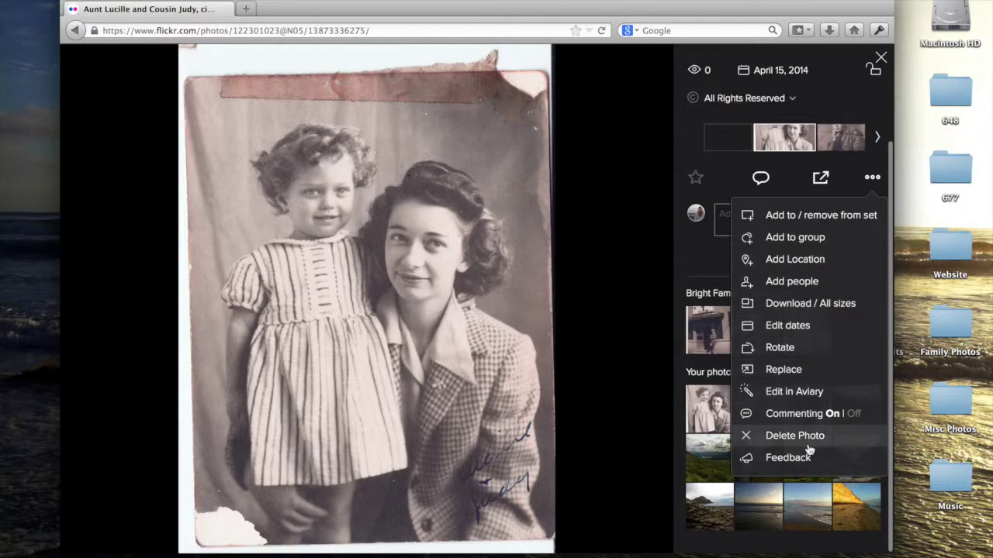
{"action": "left_click", "coordinate": [677, 279]}
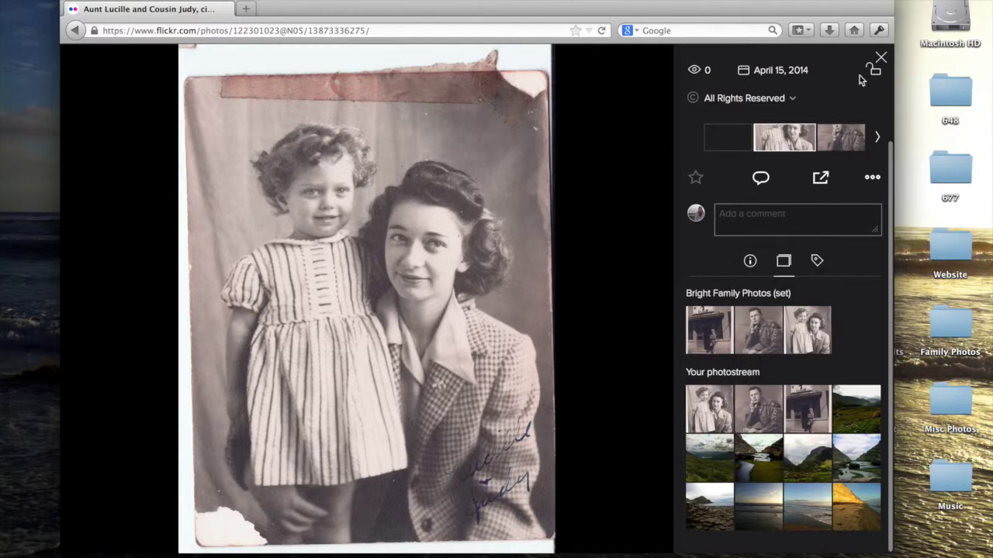
{"action": "left_click", "coordinate": [880, 60]}
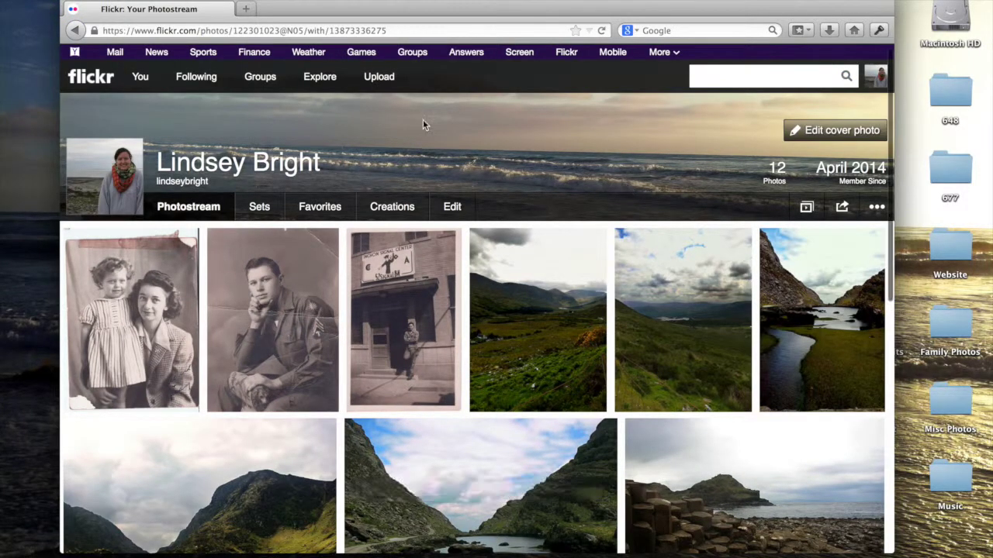
- From the Sets list, view the Bright Family Photos set with its three photos and description
{"action": "left_click", "coordinate": [261, 208]}
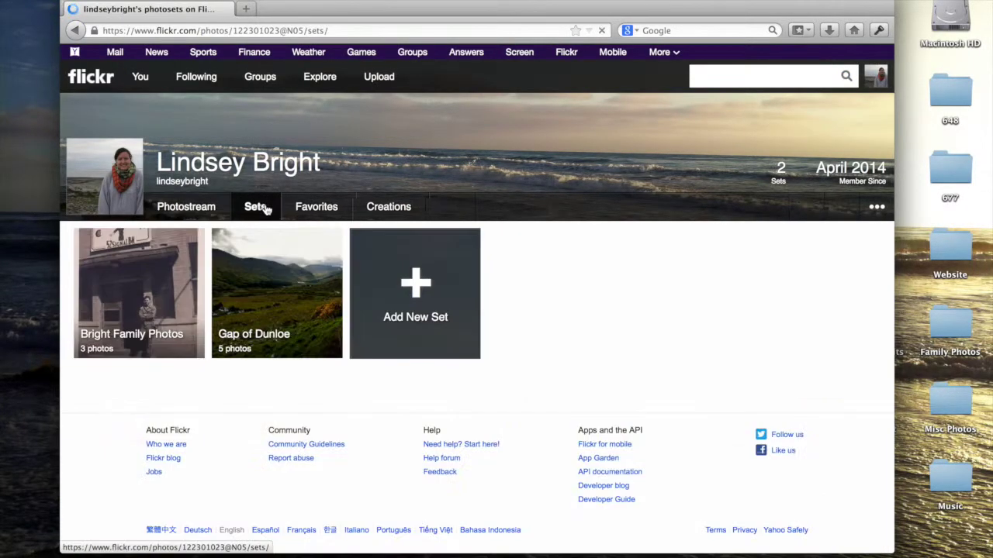
{"action": "left_click", "coordinate": [157, 291]}
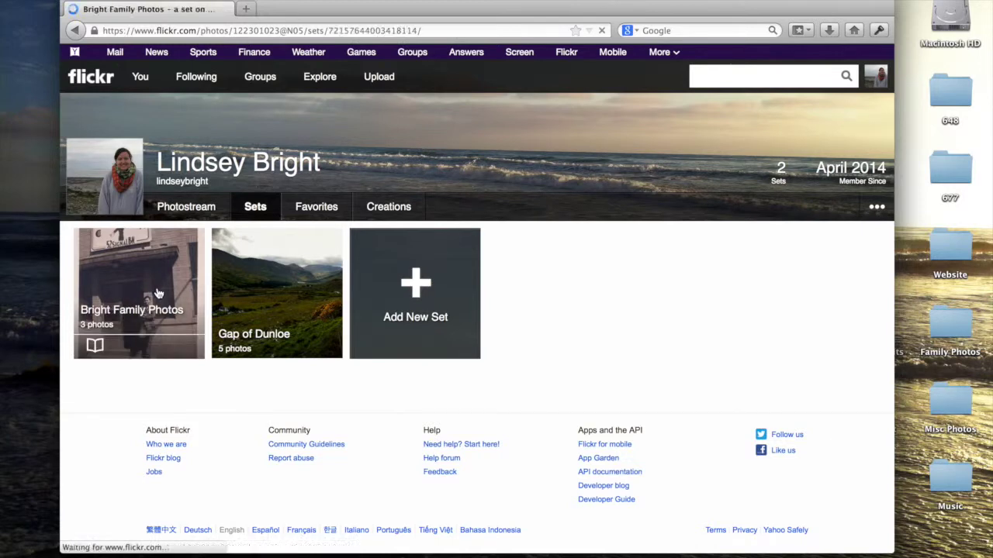